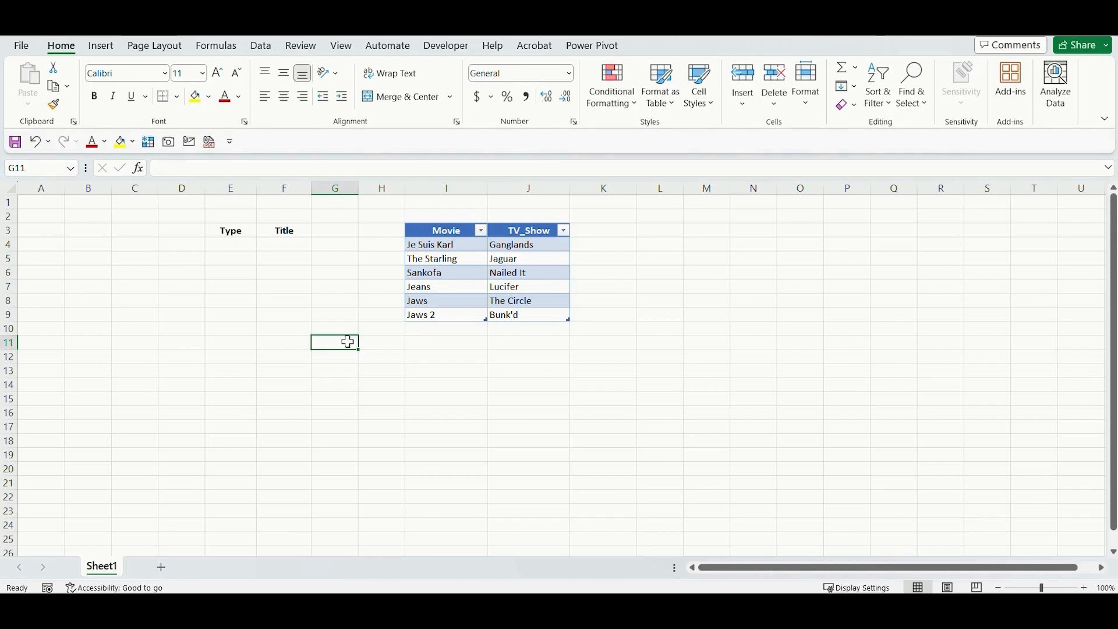
Choose Movie as the Type in E4 and Jaws as the Title in F4 from their drop-down lists.
click(250, 245)
click(263, 244)
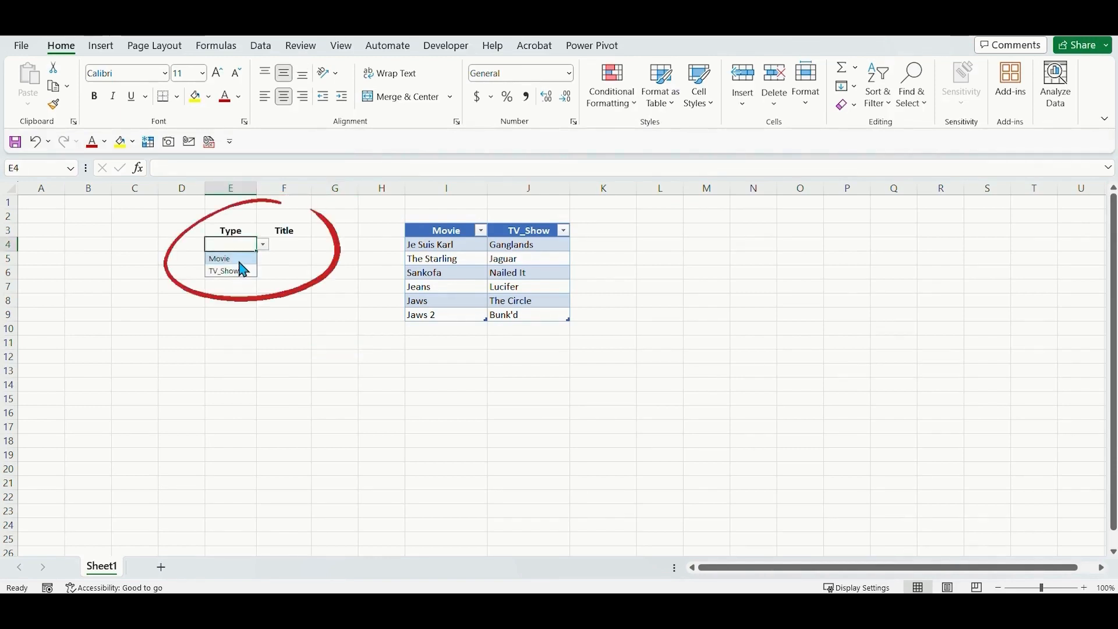
click(238, 260)
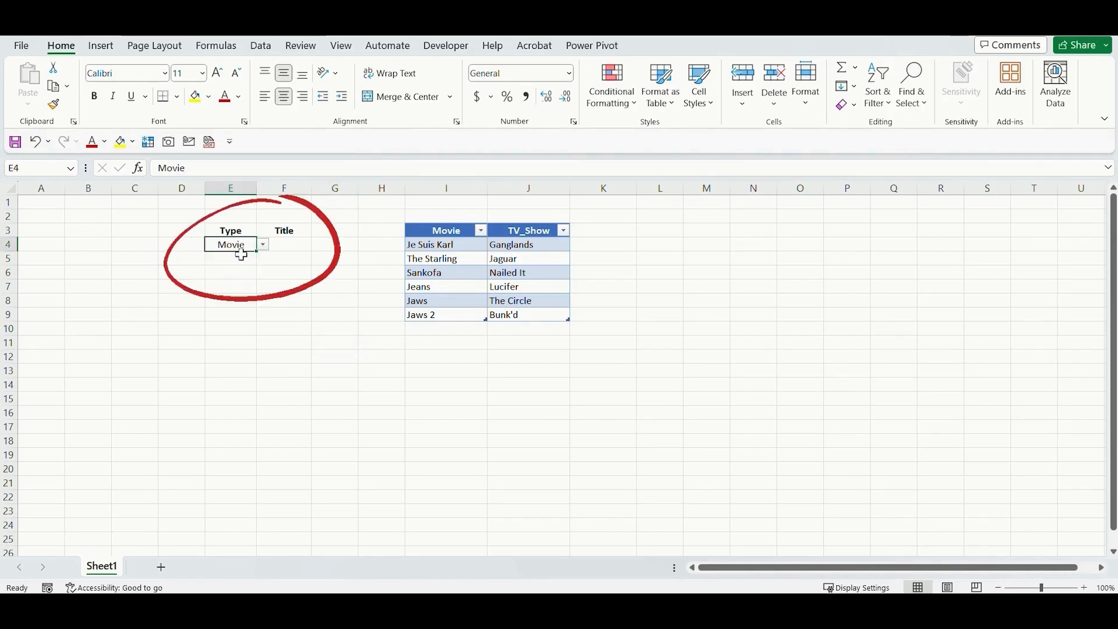
click(294, 253)
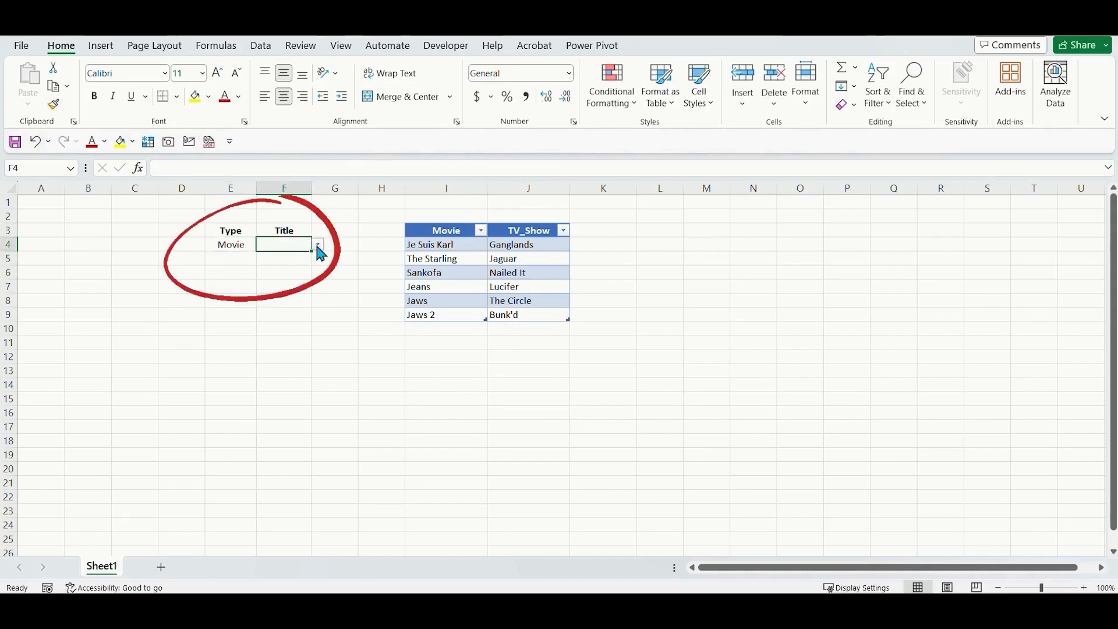
click(319, 247)
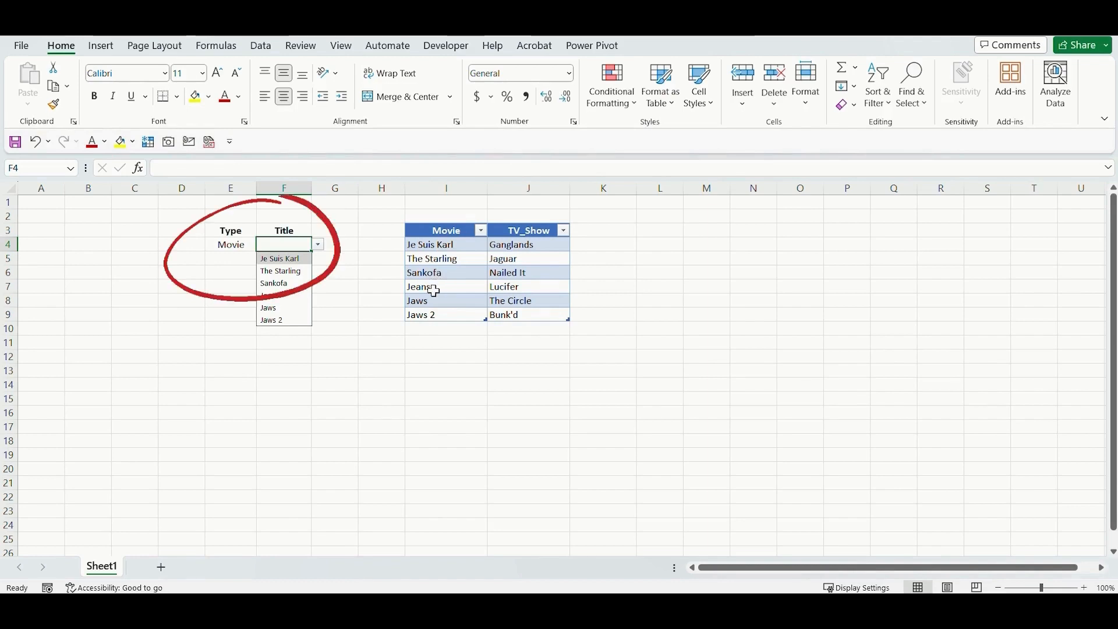
click(284, 308)
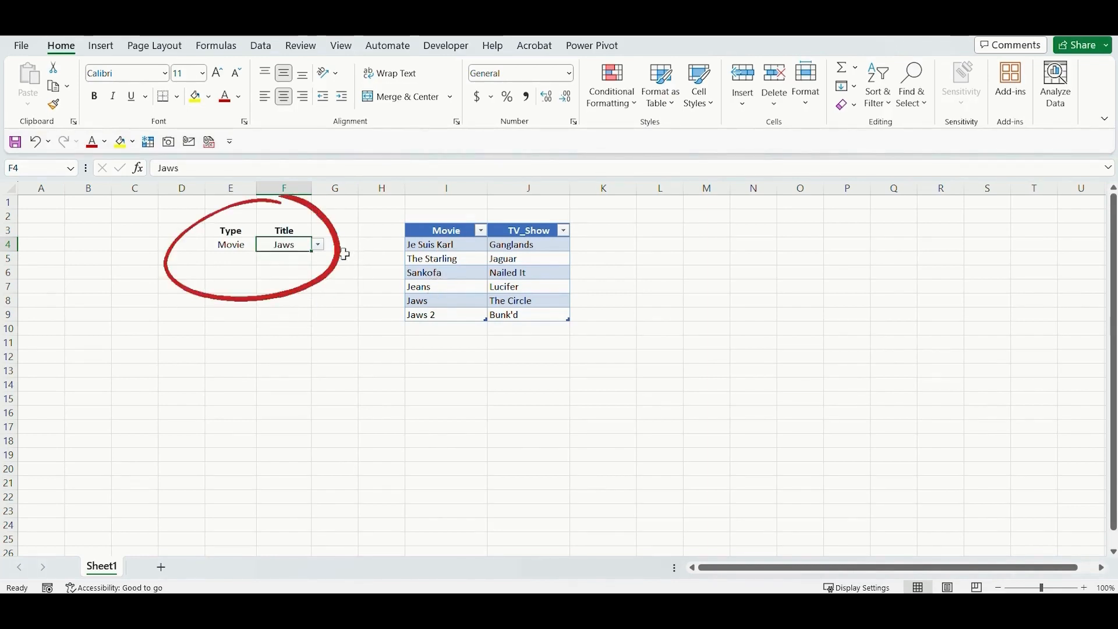
Switch the Type in E4 to TV_Show and pick Lucifer as the Title in F4.
click(337, 259)
click(249, 247)
click(264, 244)
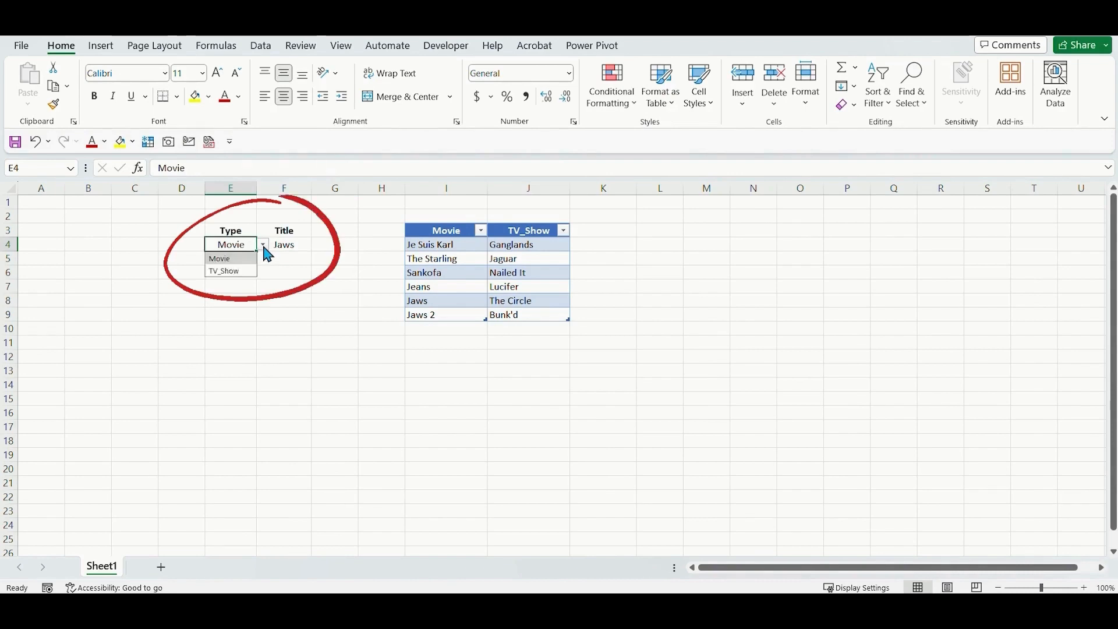
click(245, 271)
click(294, 247)
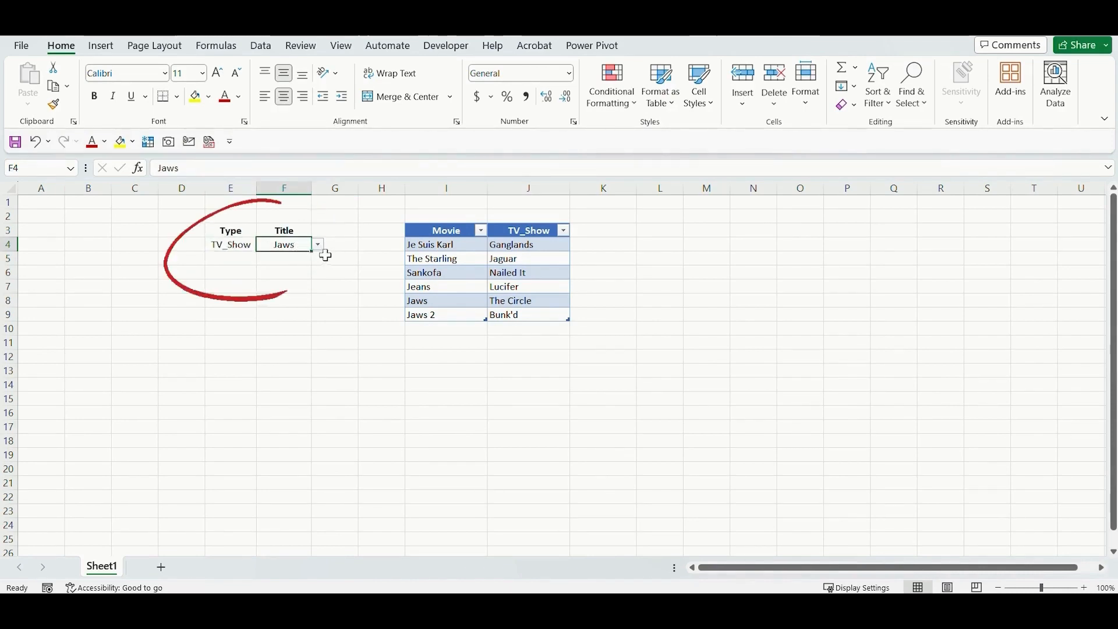
click(319, 245)
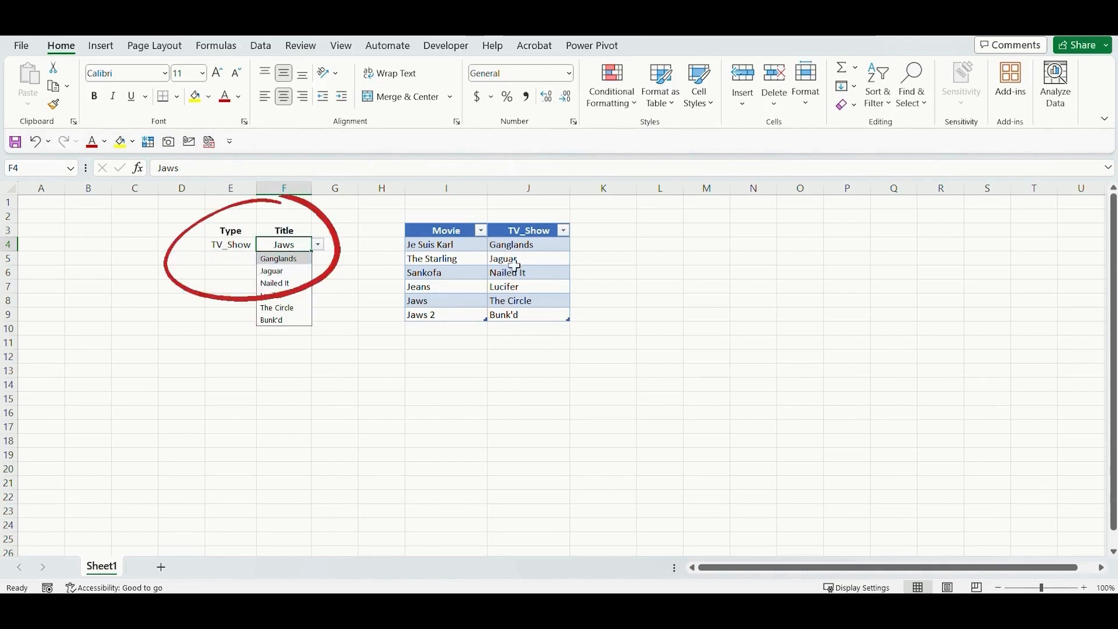
click(285, 295)
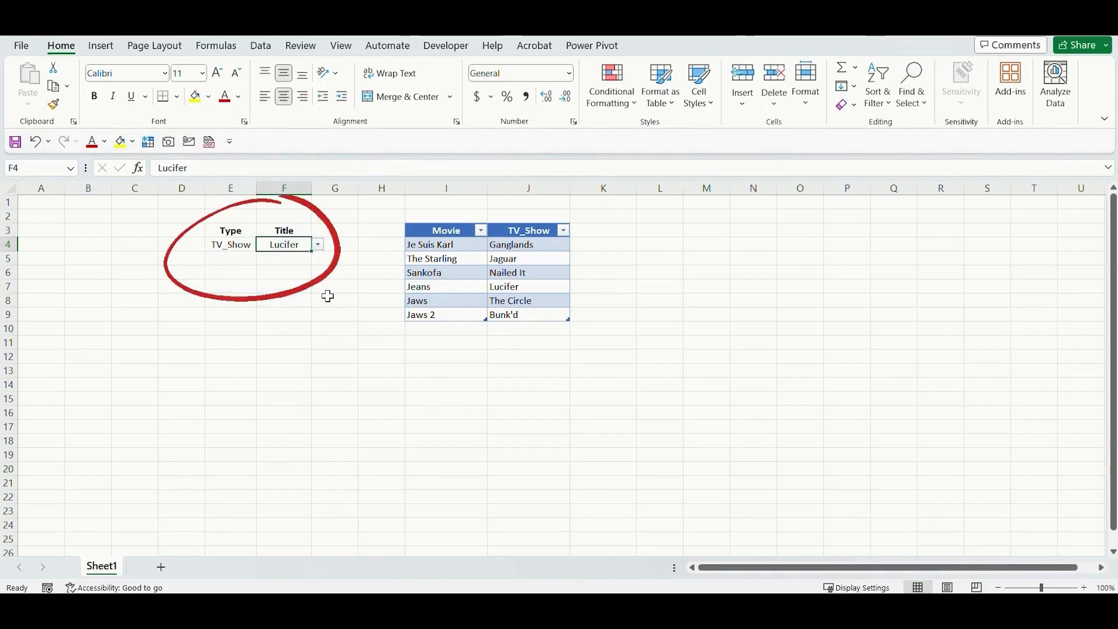
click(329, 290)
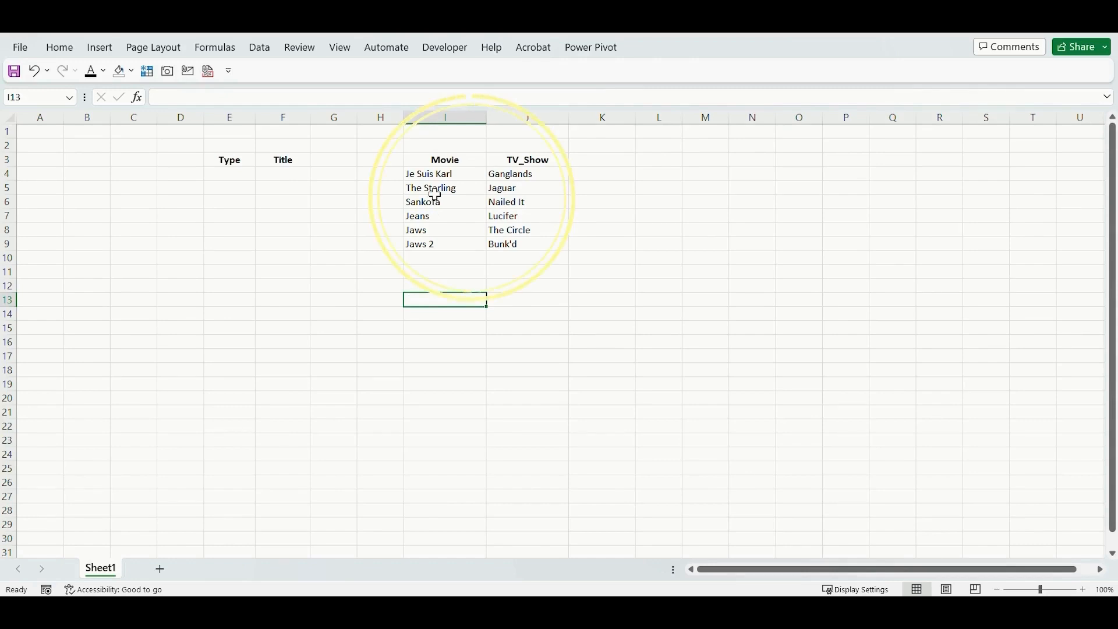
Convert the Movie column range I3:I9 into a table with headers.
drag(431, 158, 416, 244)
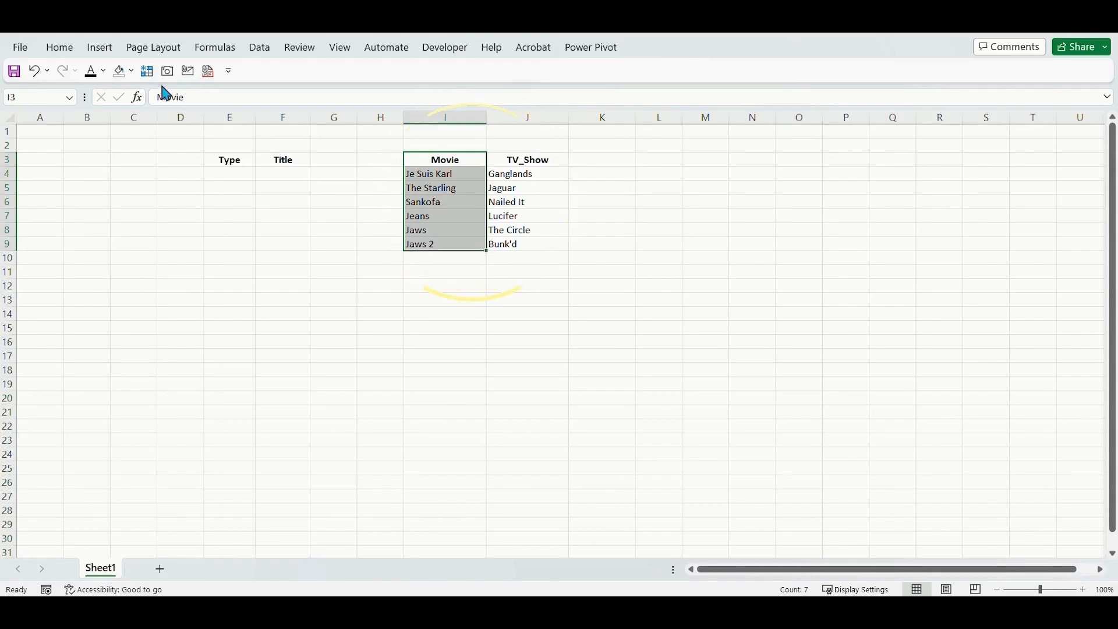
click(100, 47)
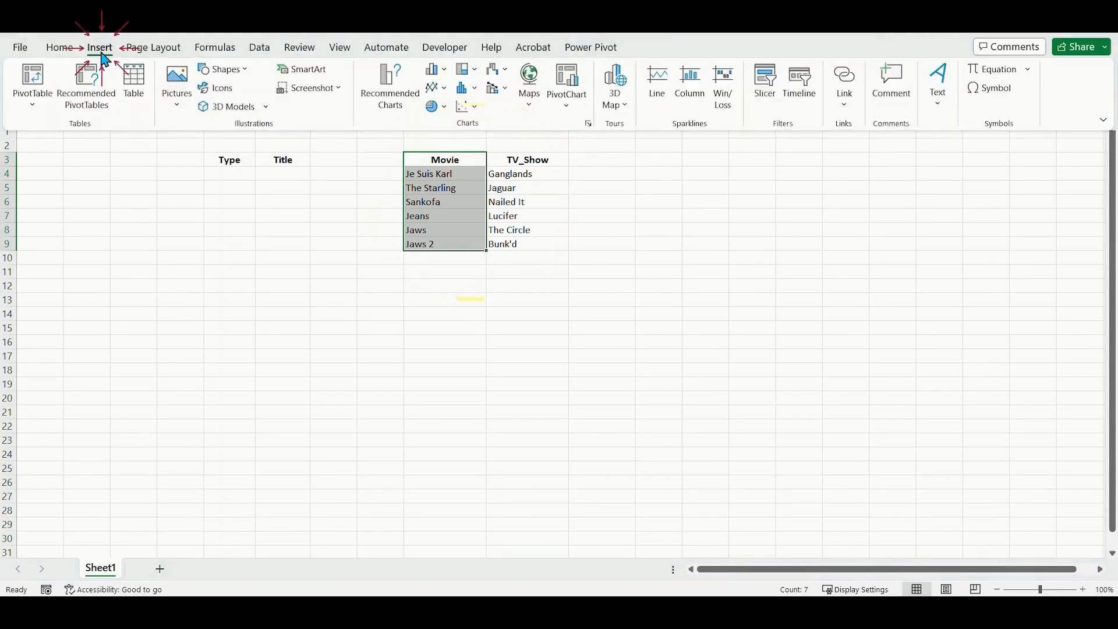
click(134, 88)
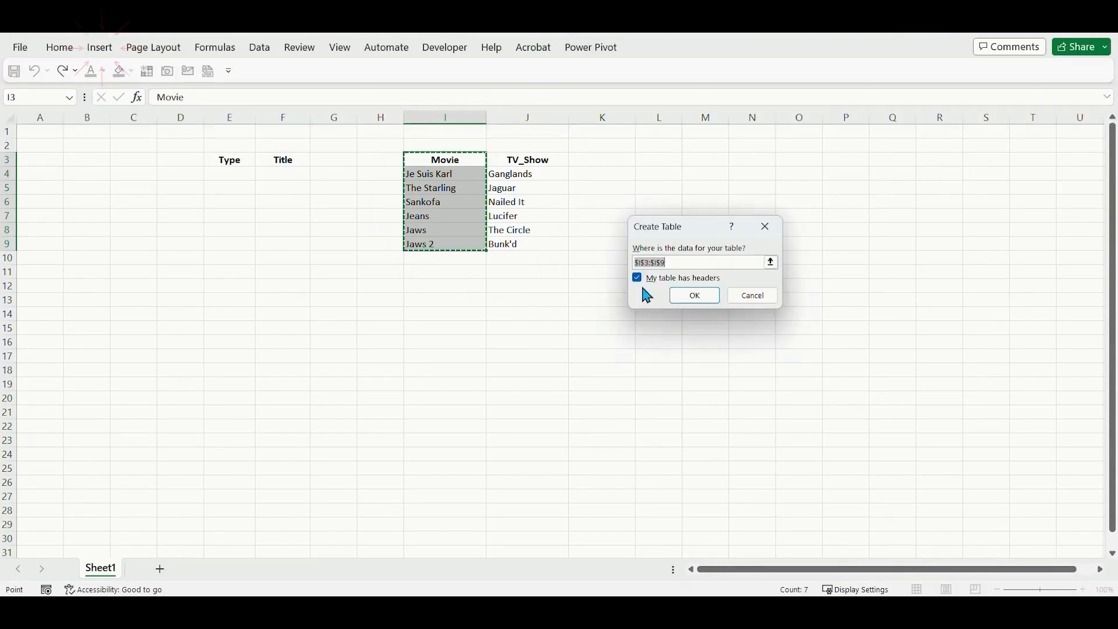
click(689, 297)
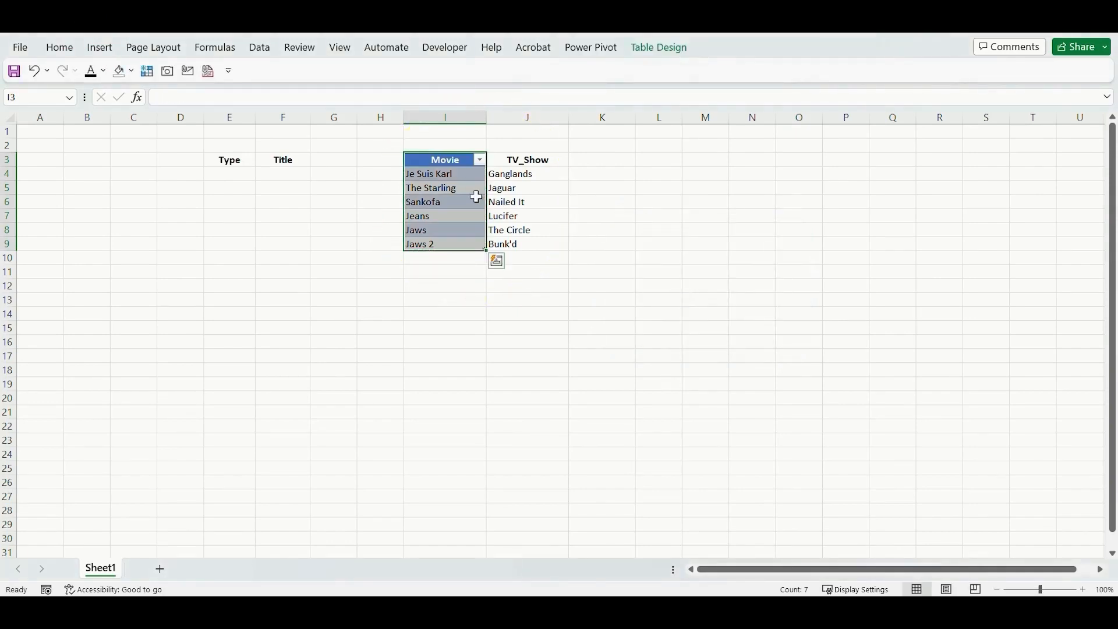
Rename the new table for the movie titles as Movie.
click(664, 59)
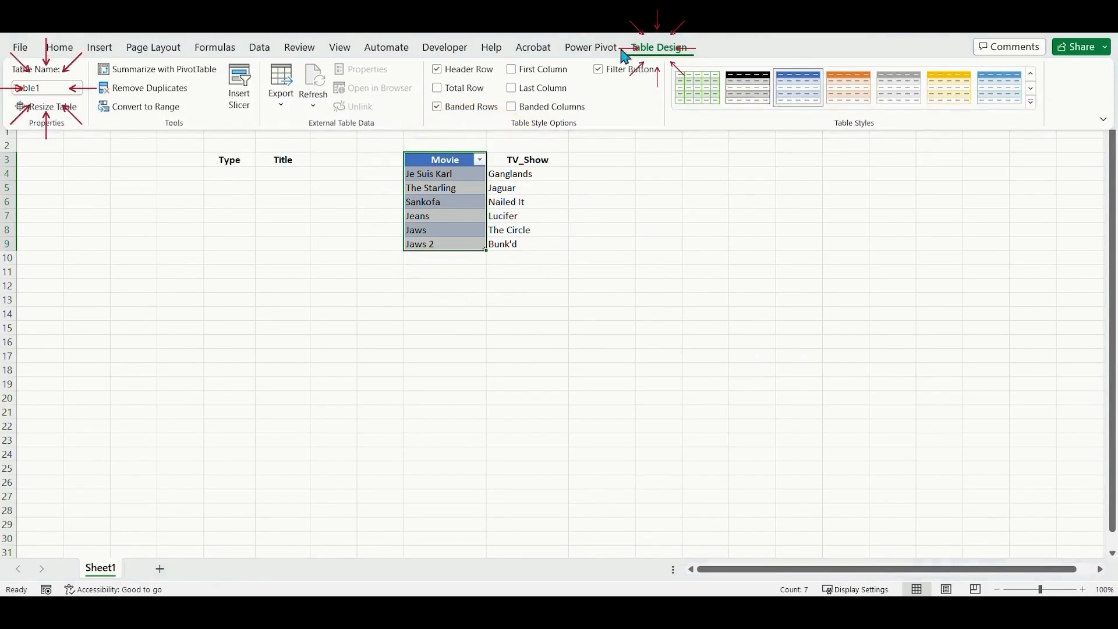
click(51, 88)
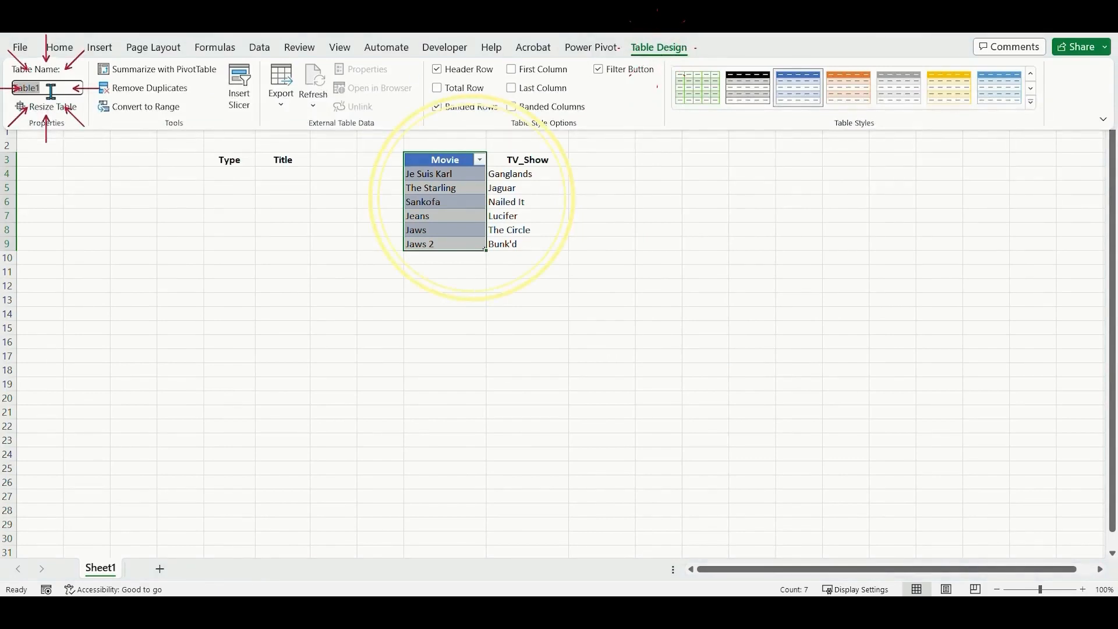
text(Movie)
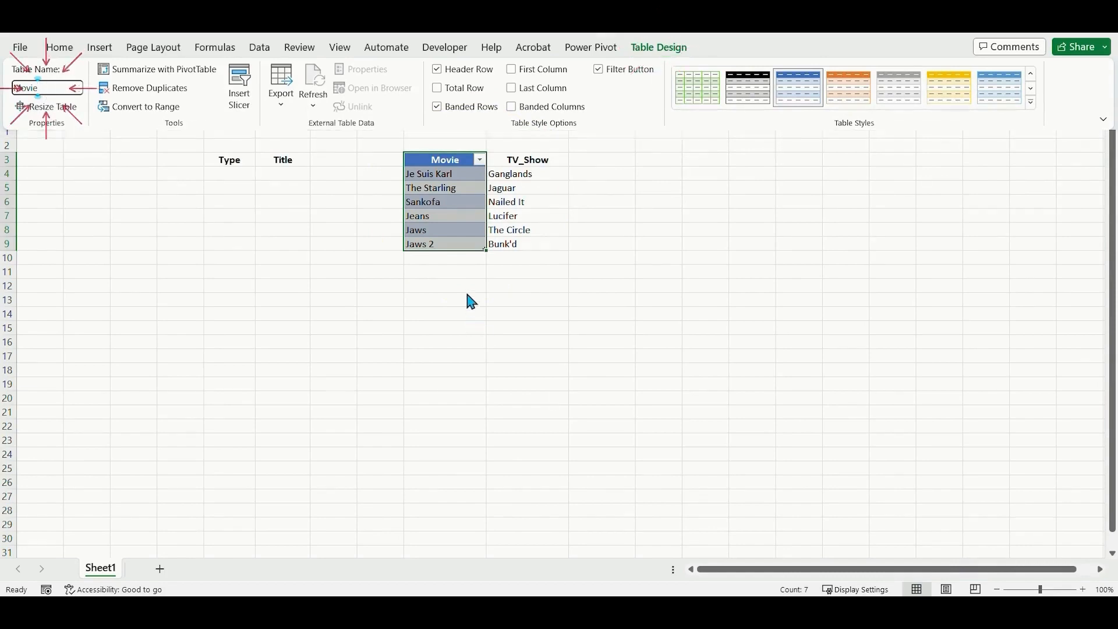
key(Return)
Convert the TV_Show column range J3:J9 into a separate table with headers.
drag(532, 163, 524, 242)
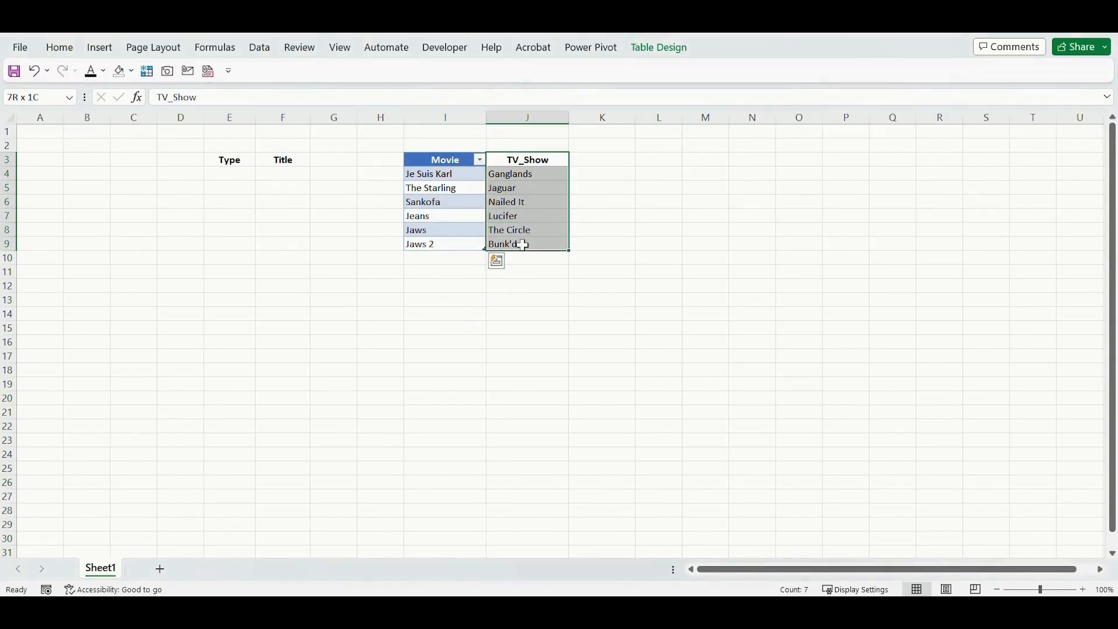
click(93, 46)
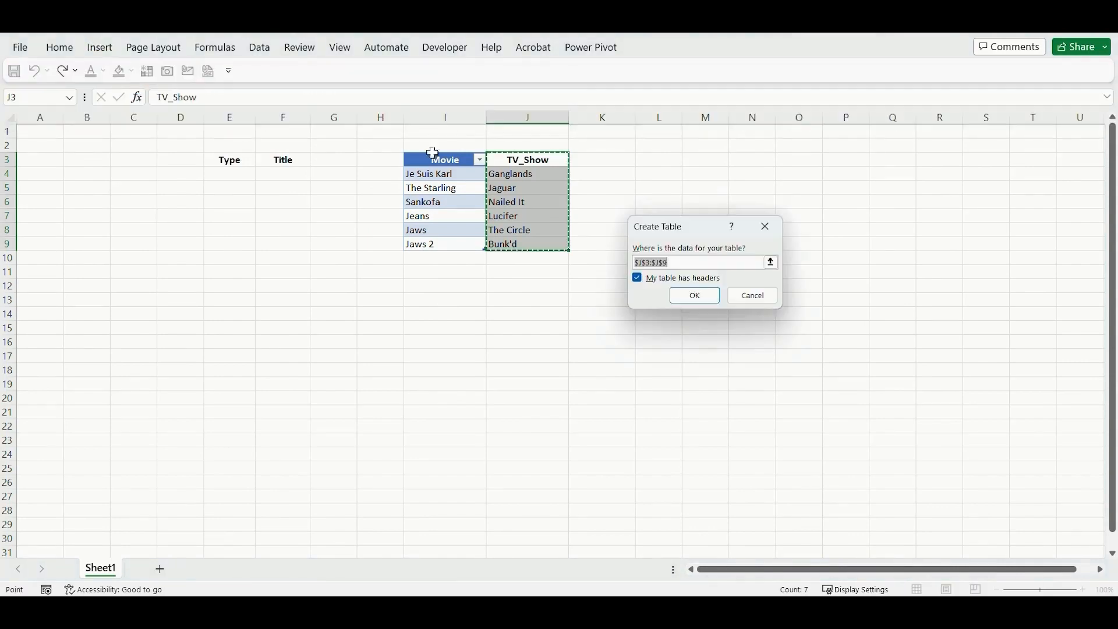
click(695, 295)
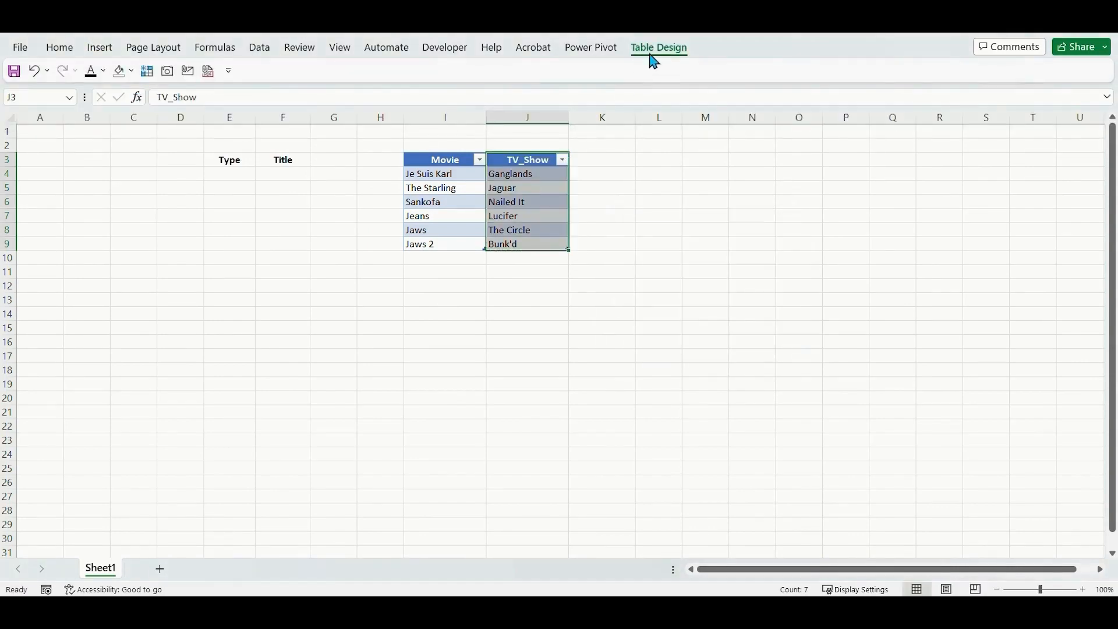
Name the table in column J TV_Show.
click(652, 54)
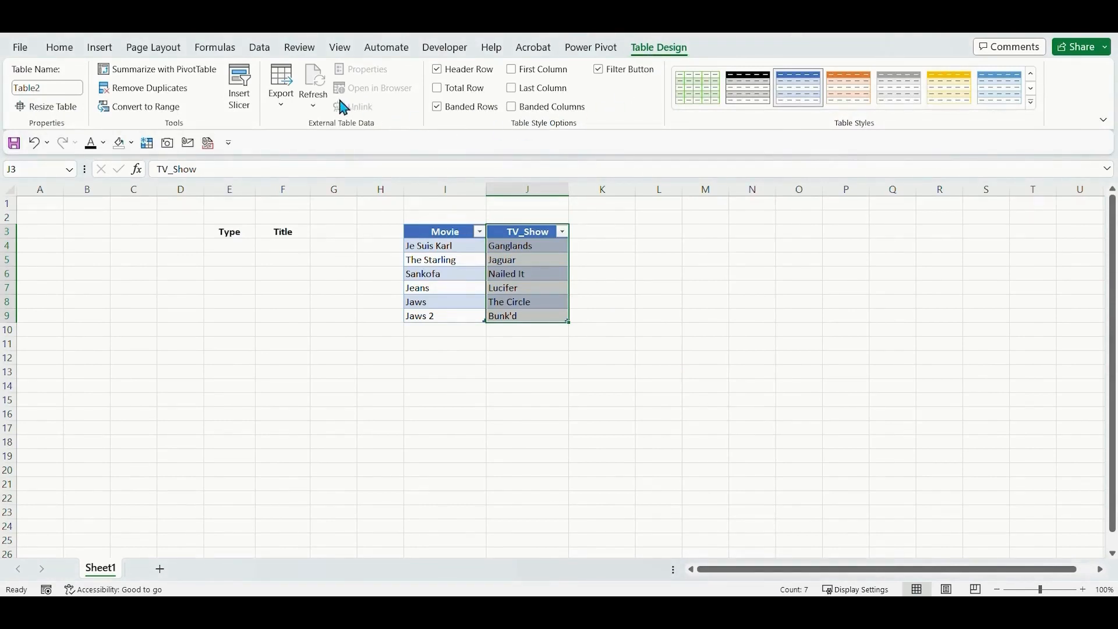
click(57, 85)
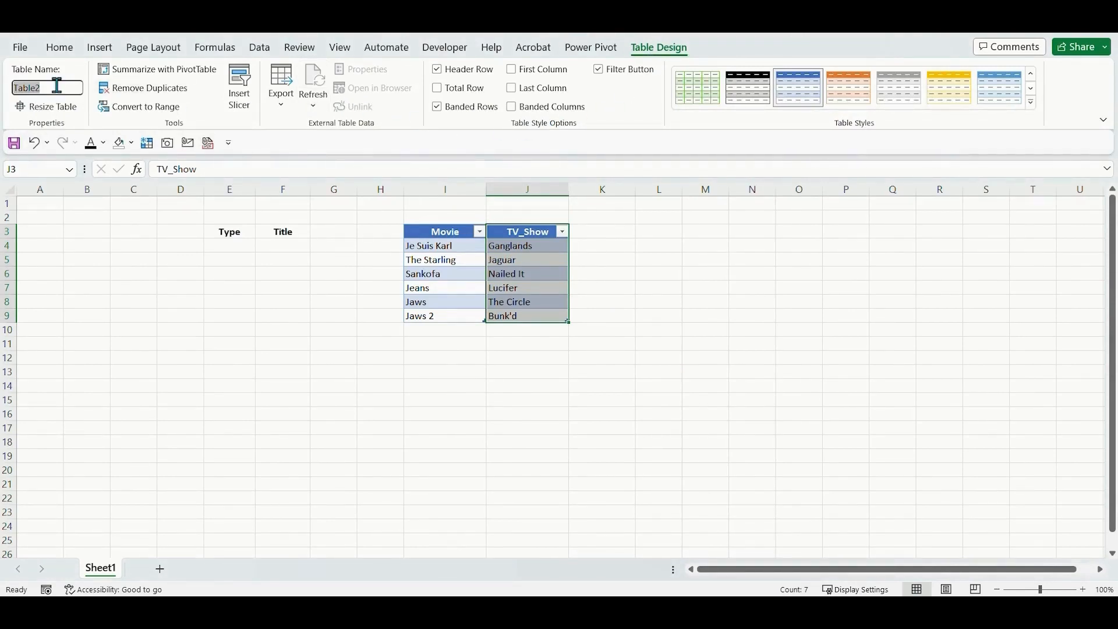
text(TV_Show)
key(Return)
click(535, 352)
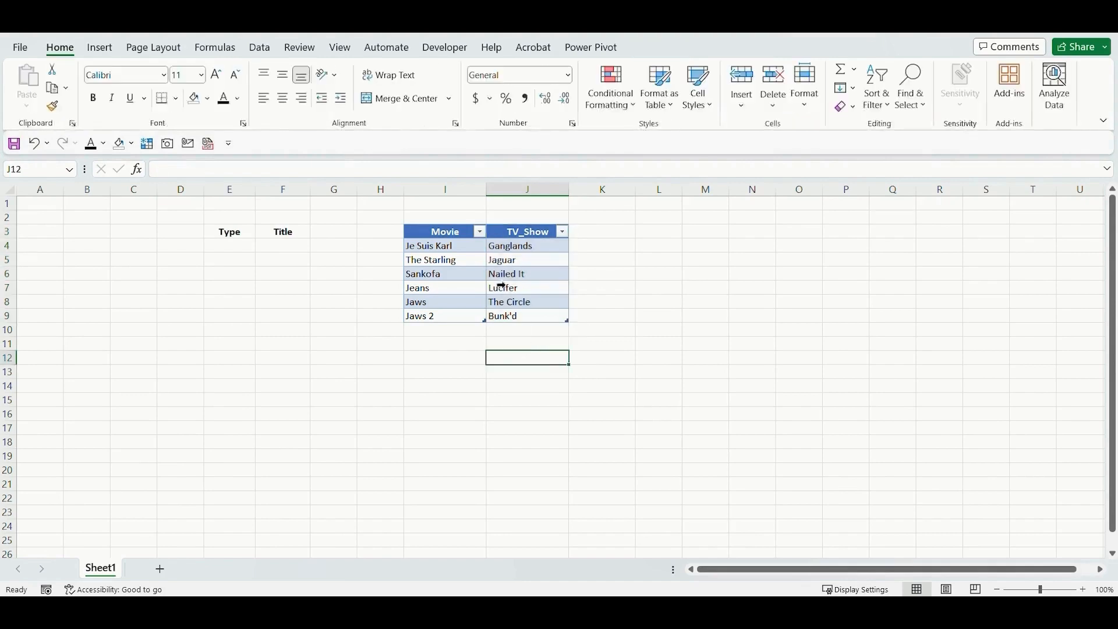
Start a data validation rule for cell E4 under Type and set it to allow a List.
click(229, 246)
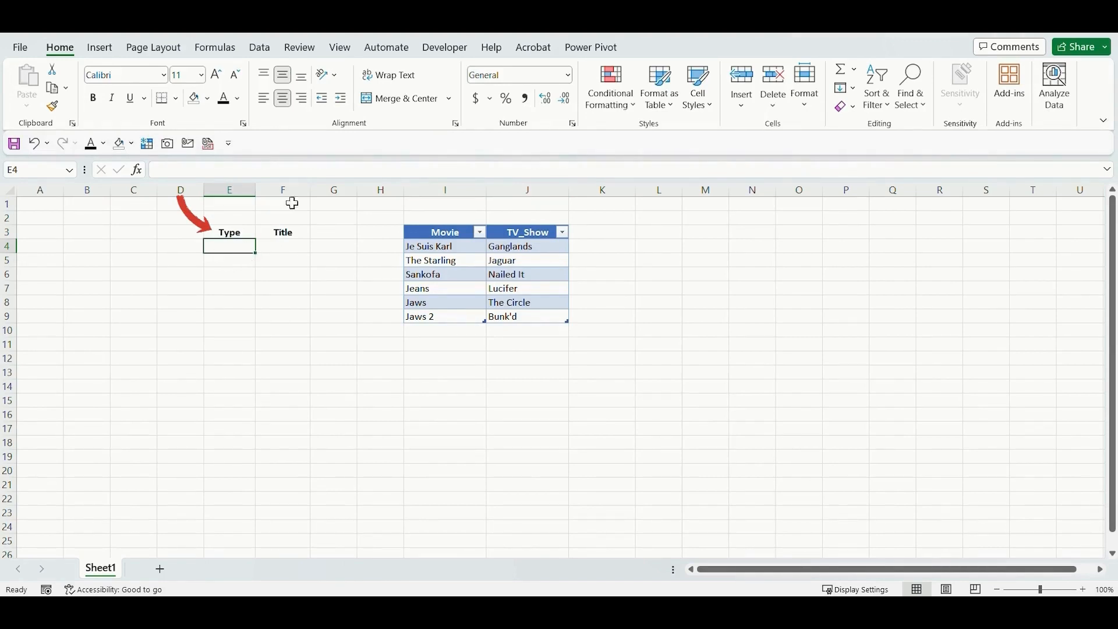
click(261, 47)
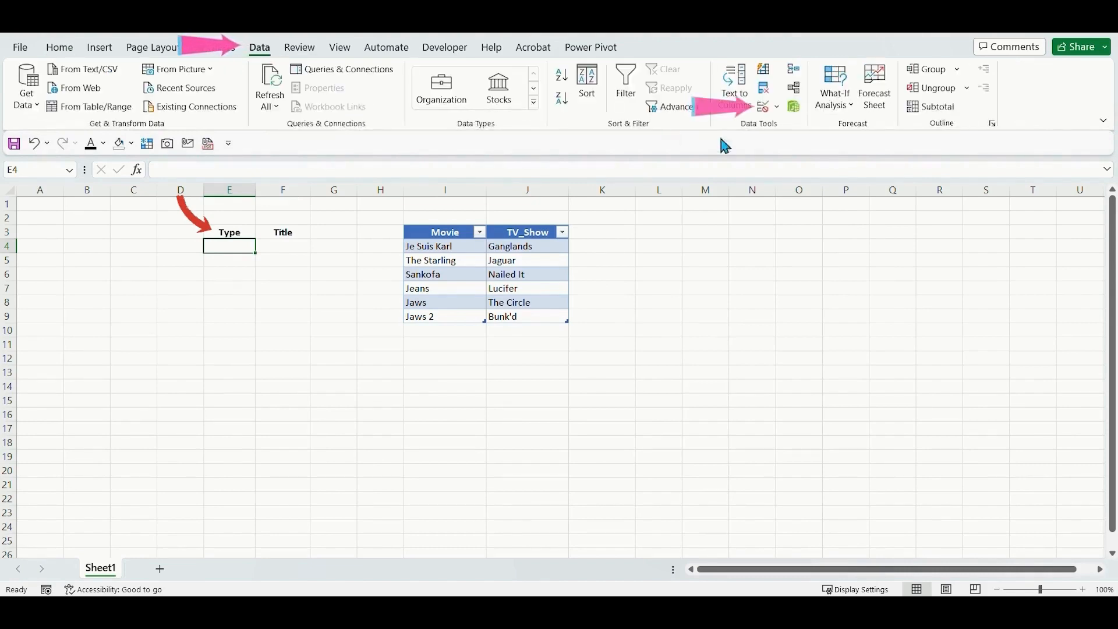
click(764, 107)
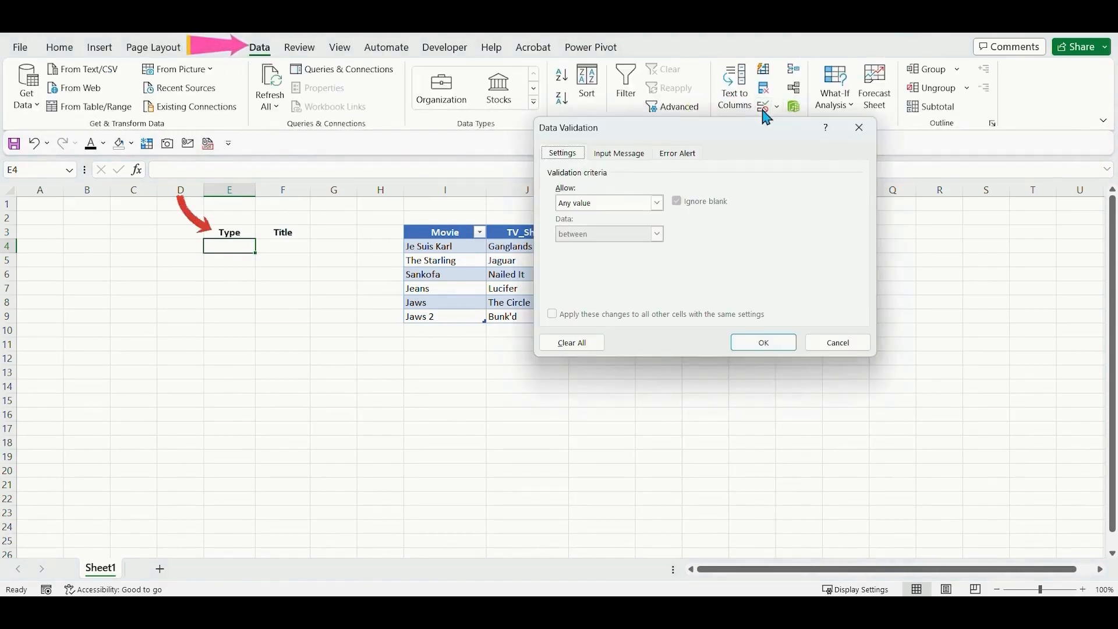
drag(766, 125, 837, 105)
click(680, 183)
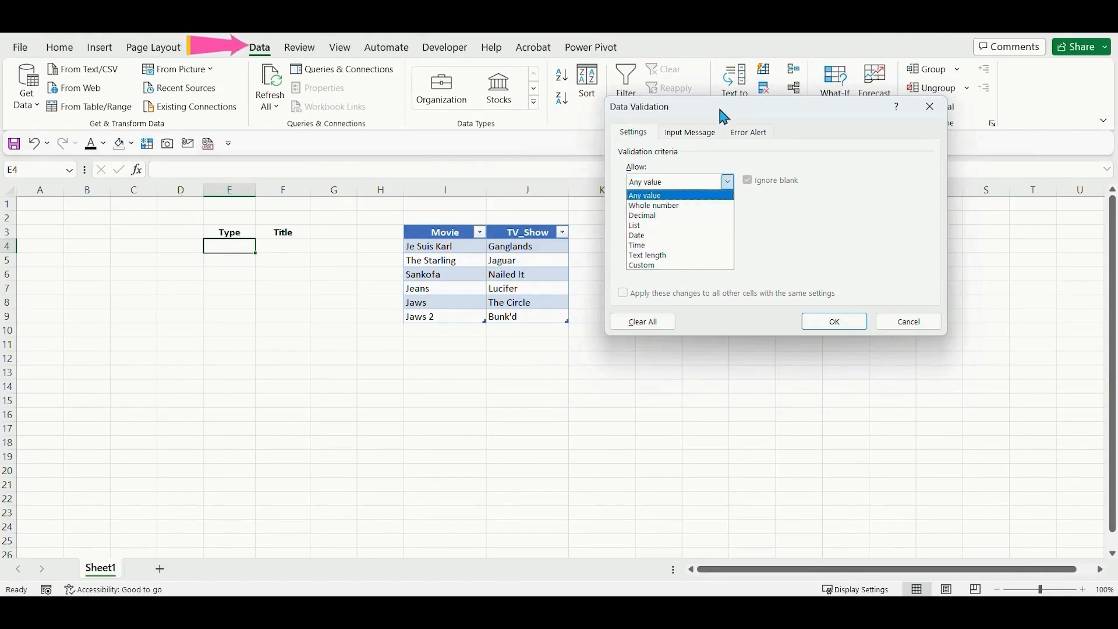
click(646, 226)
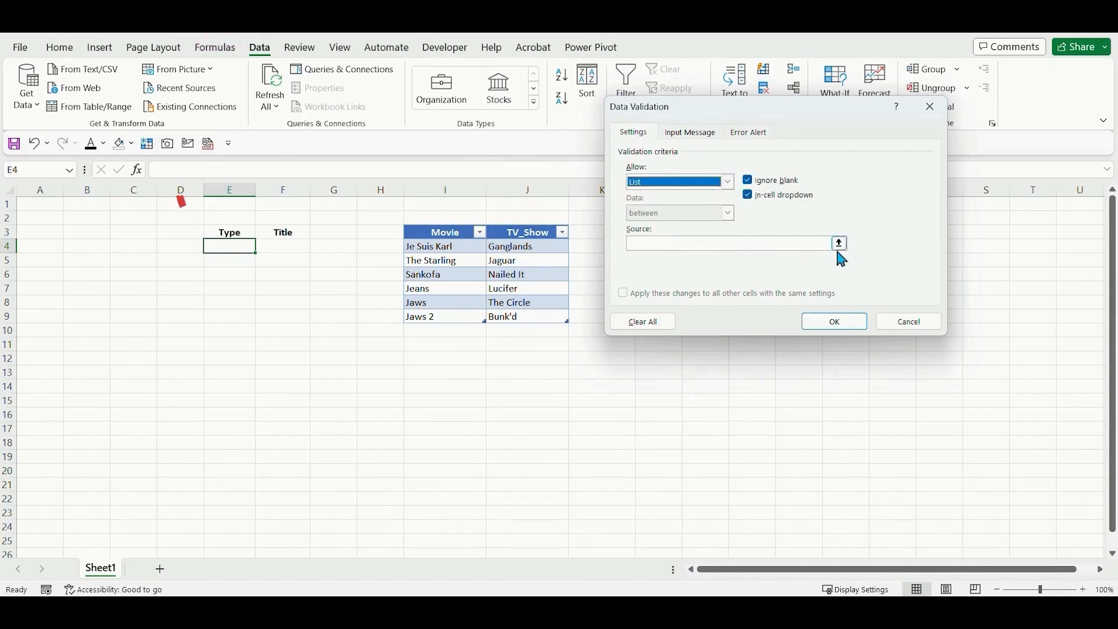
click(798, 248)
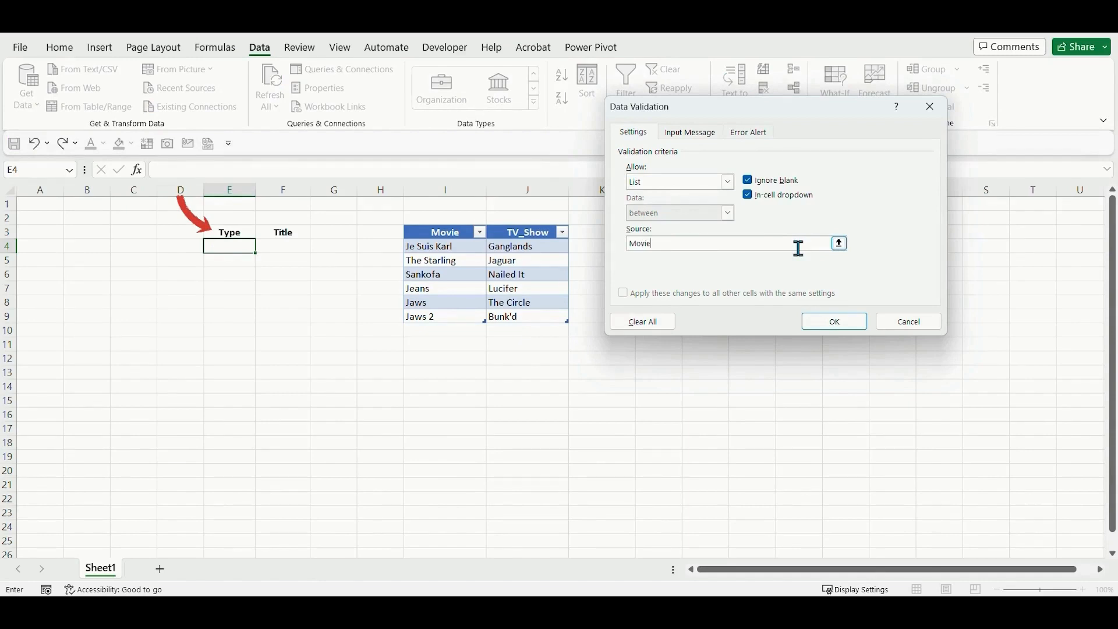
text(Movie,TV_Show)
key(ctrl+a)
key(BackSpace)
Set the validation list's source to the two table header cells, =$I$3:$J$3, and apply the rule to E4.
click(838, 244)
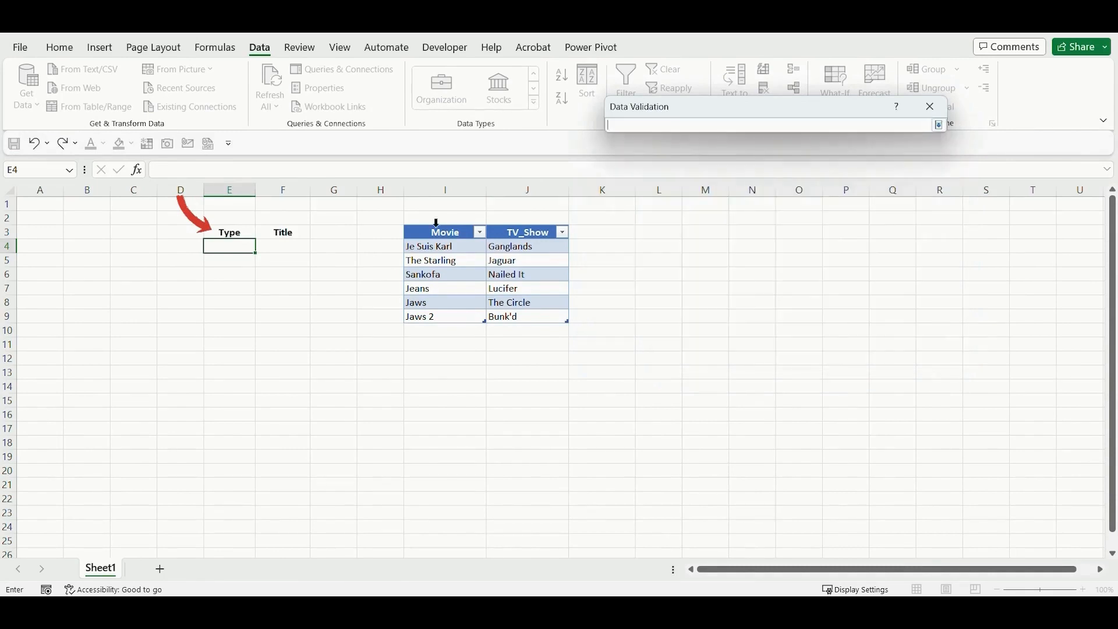
click(412, 231)
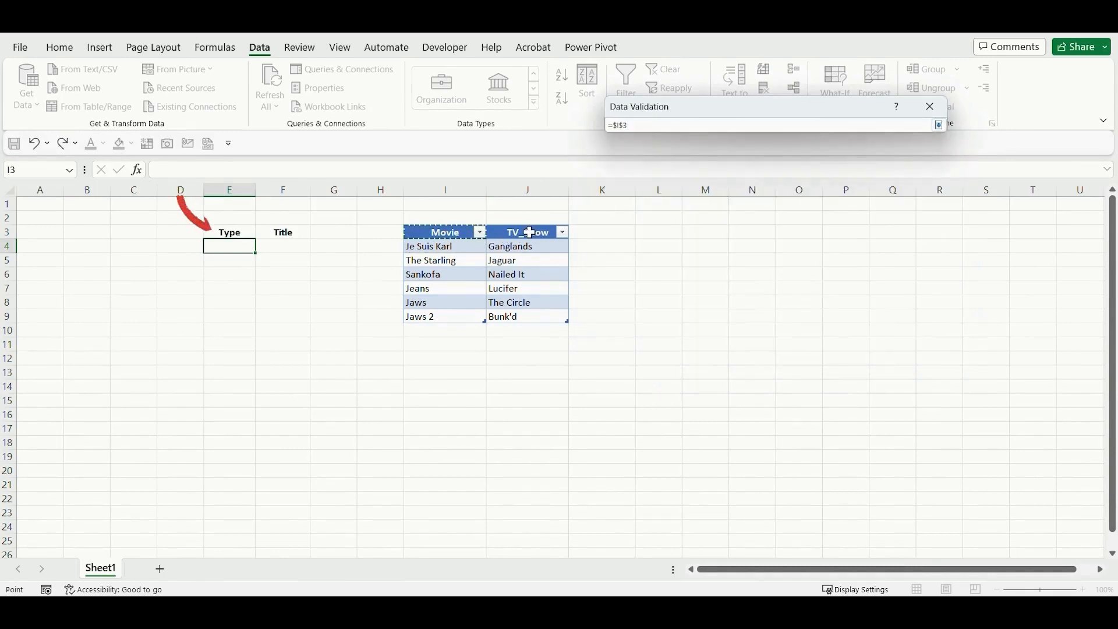
drag(542, 233, 543, 235)
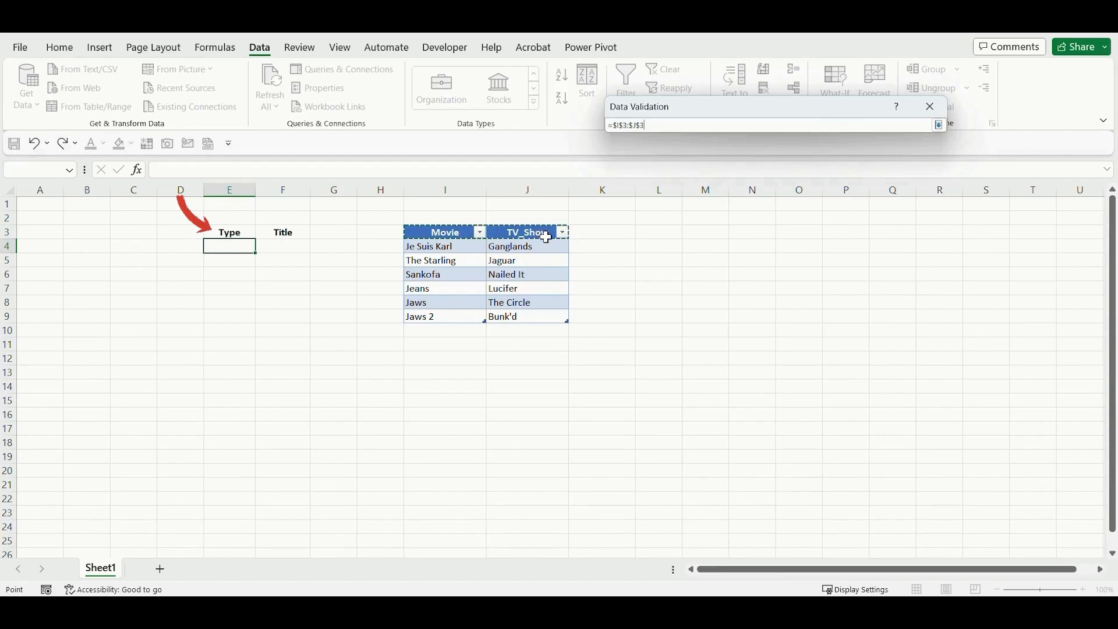
click(939, 126)
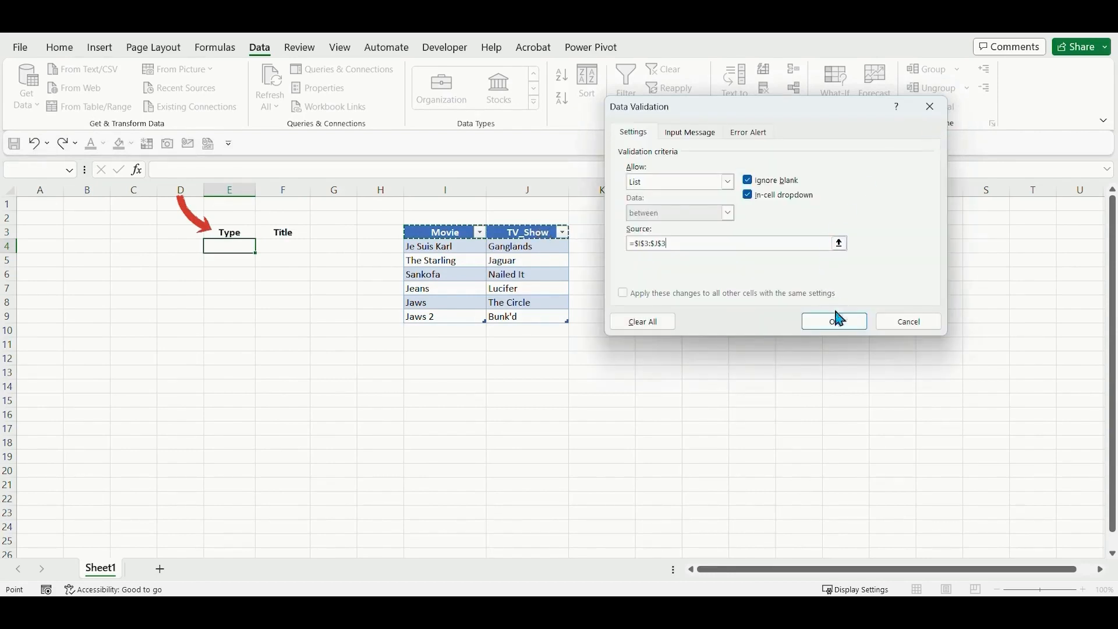
click(836, 329)
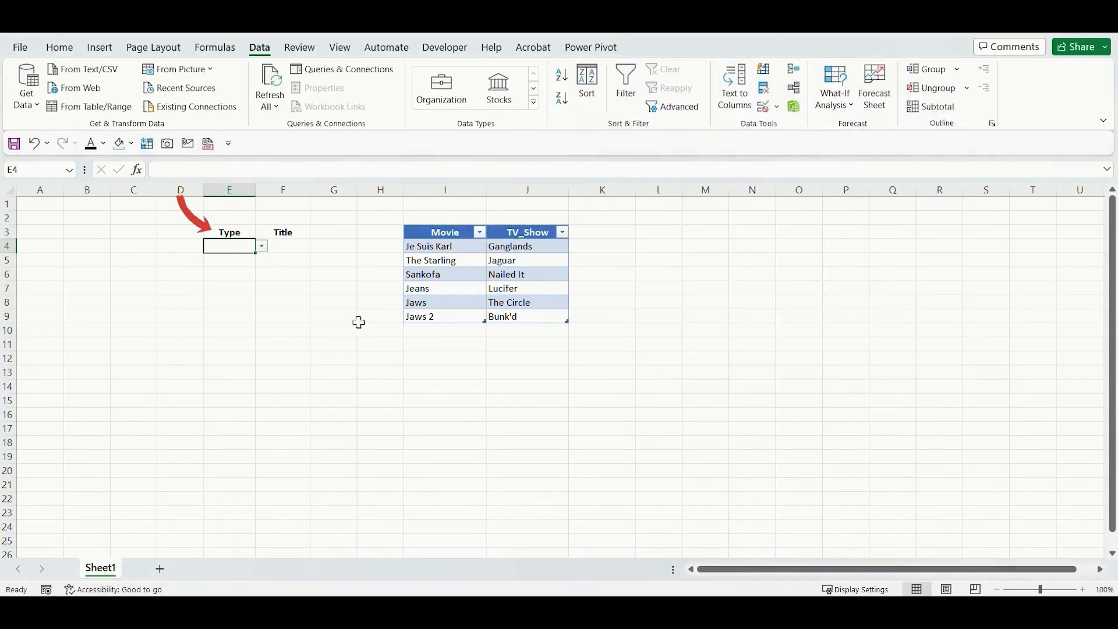
Test the Type list in E4 by choosing Movie, followed by TV_Show.
click(262, 246)
click(243, 260)
click(260, 247)
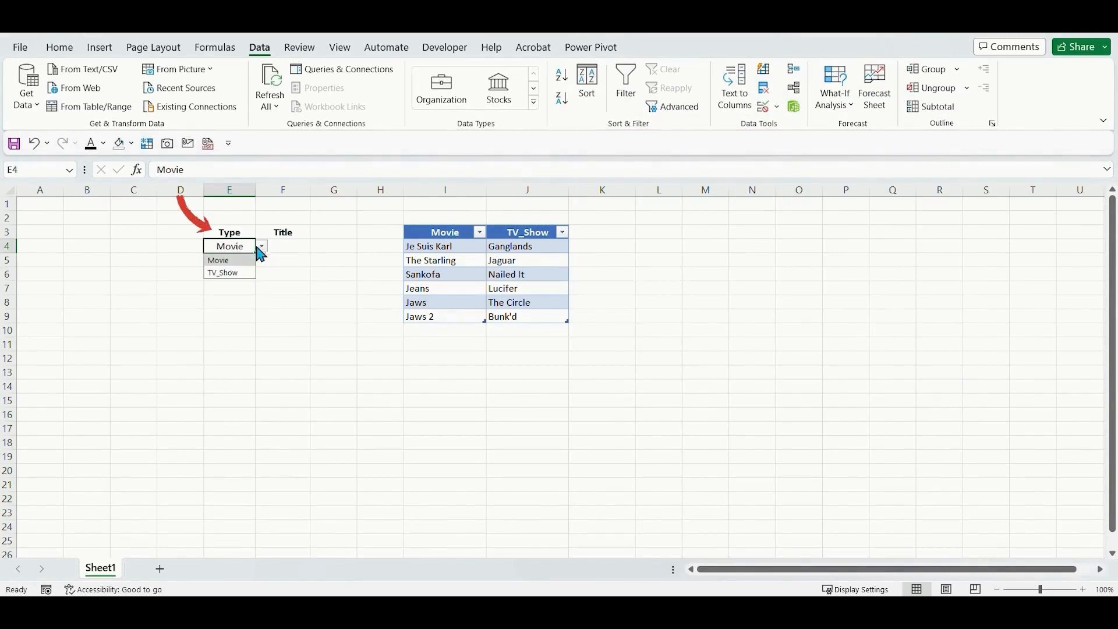
click(230, 273)
Copy the Type drop-down from E4 across E4:E11 and clear the pasted values.
key(ctrl+c)
shift+click(226, 340)
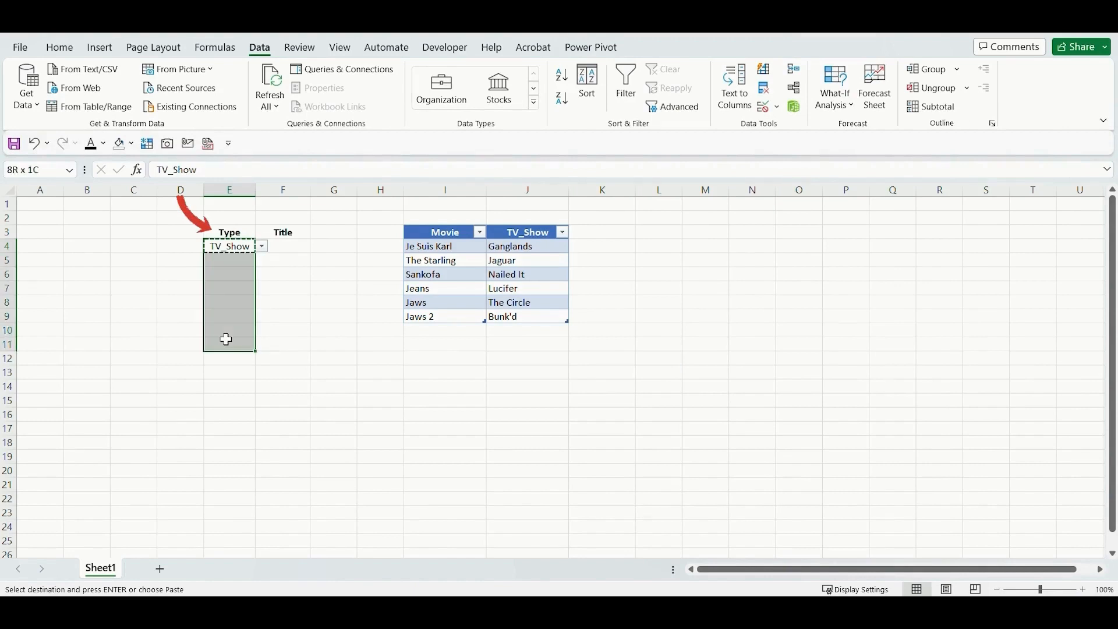
key(ctrl+v)
key(Delete)
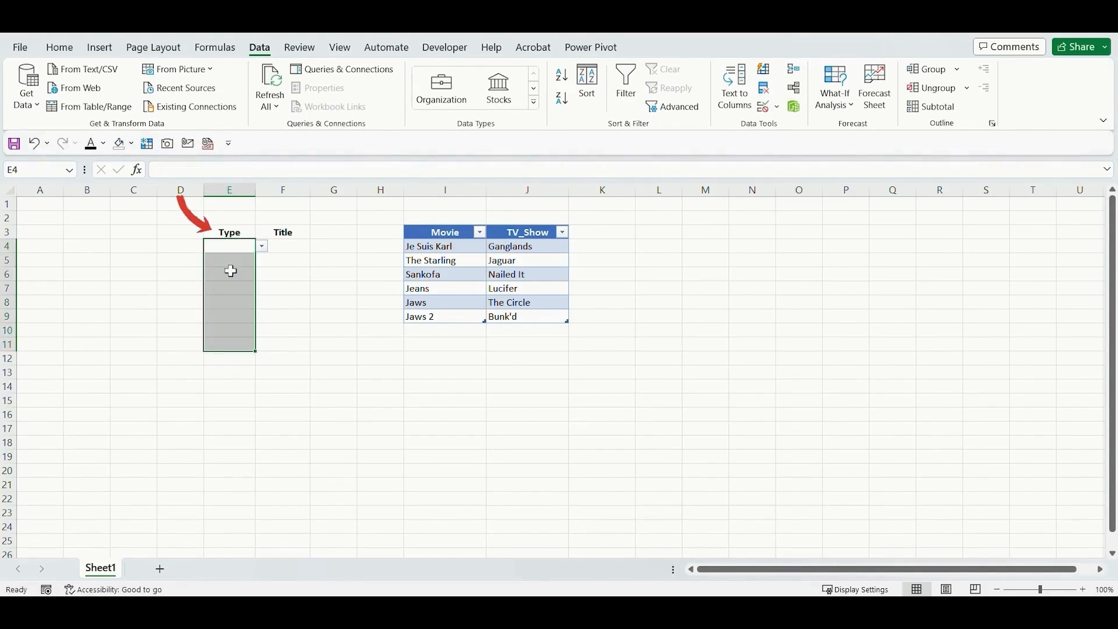
click(228, 251)
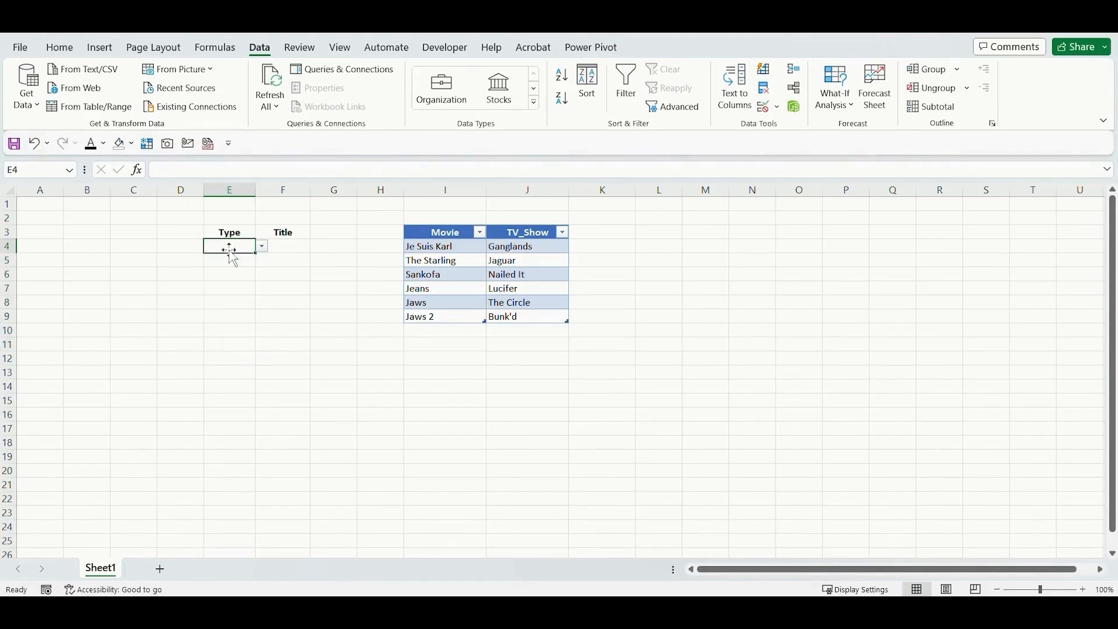
Add a List data validation rule to F4 under Title with the source =indirect(e4), accepting it despite the evaluation error.
click(291, 247)
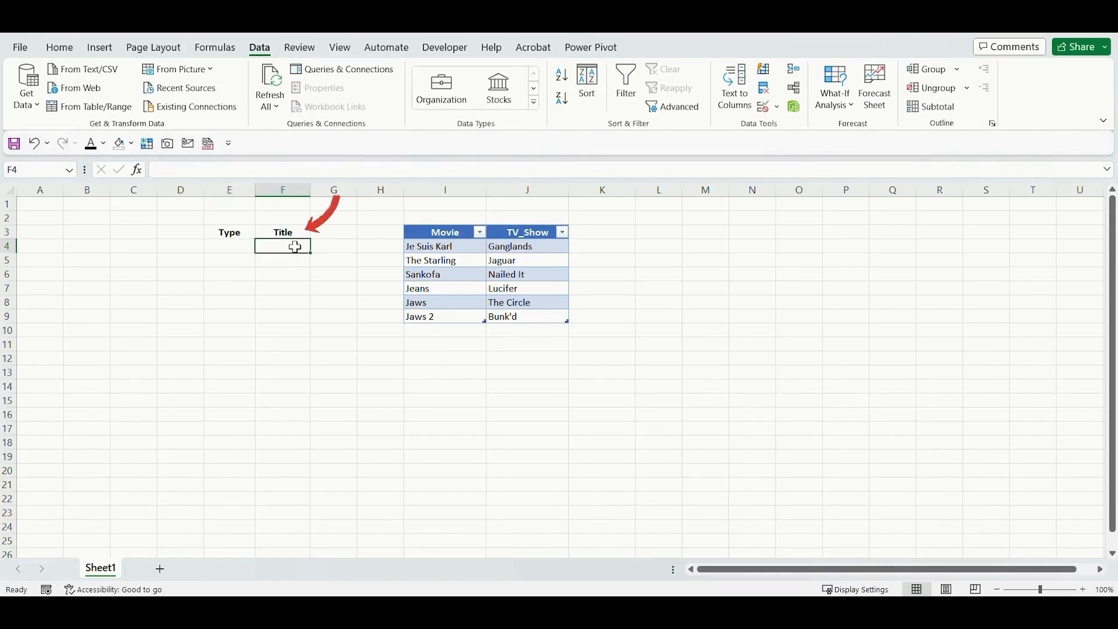
click(763, 108)
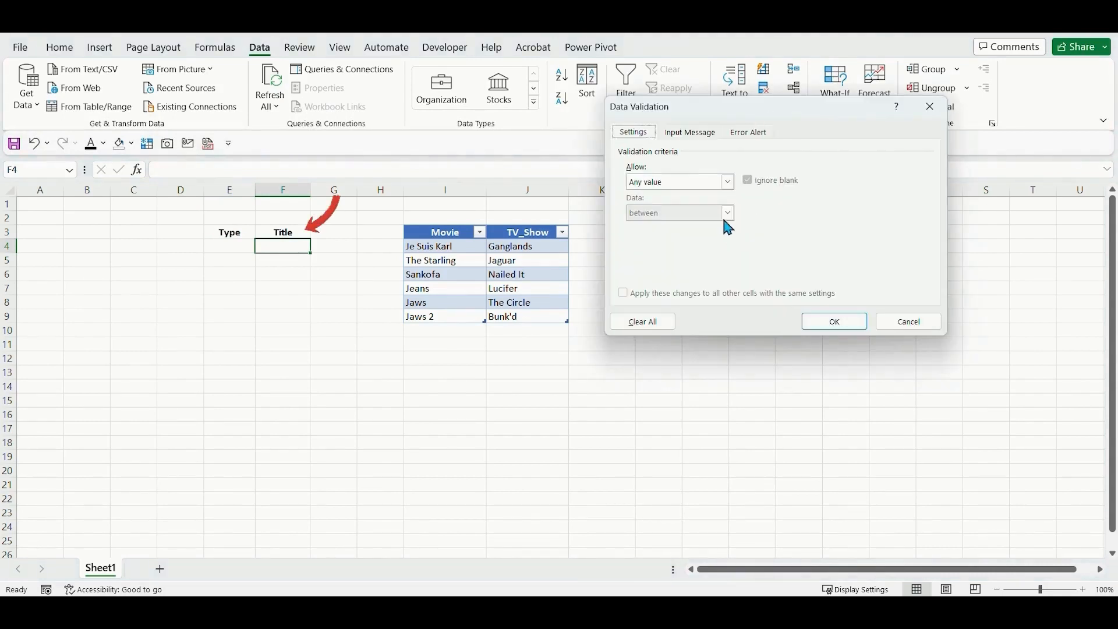
click(699, 187)
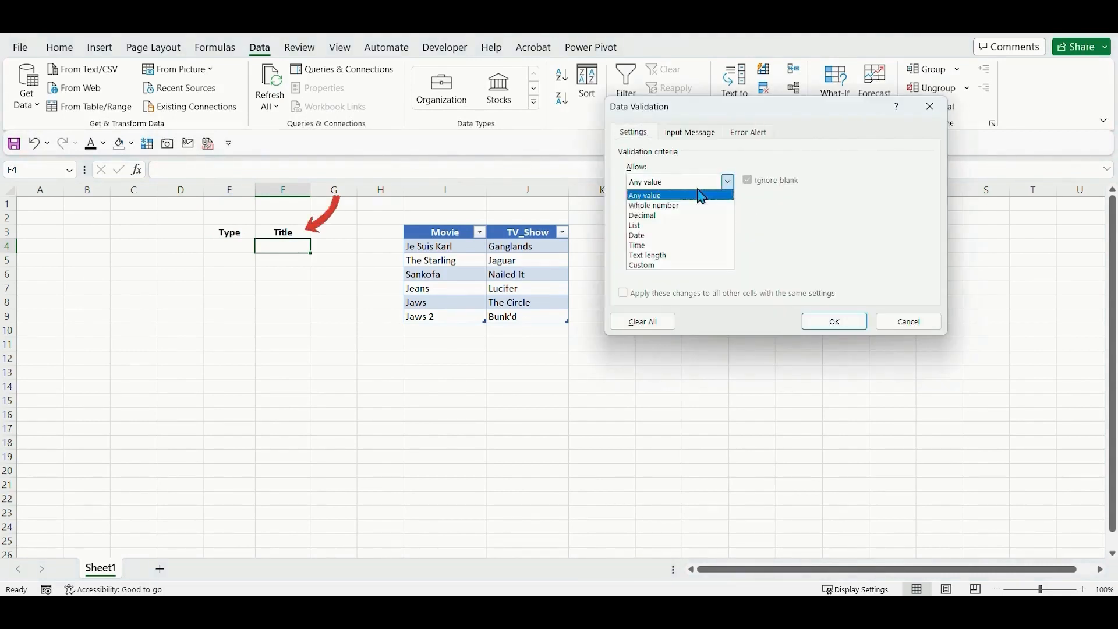
click(651, 229)
click(694, 239)
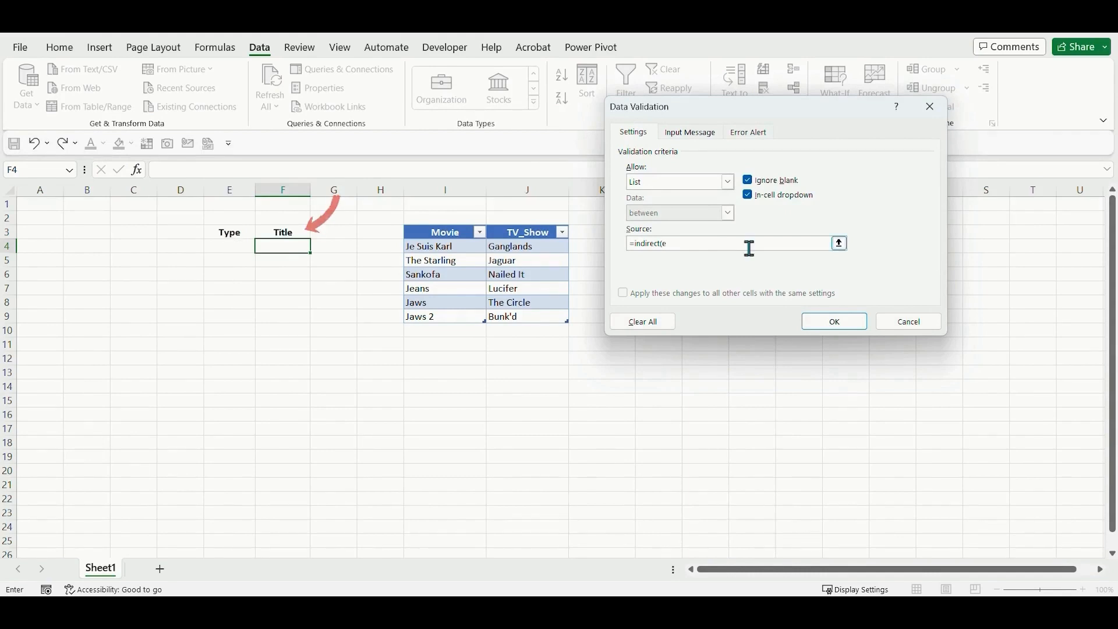
text(e4)
click(844, 323)
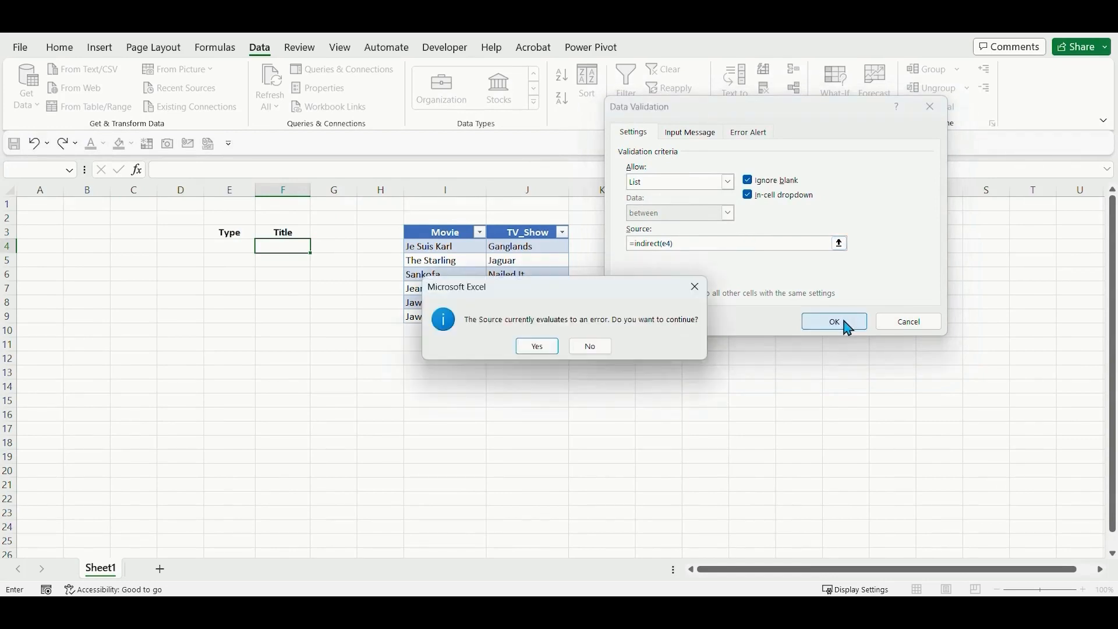
click(552, 344)
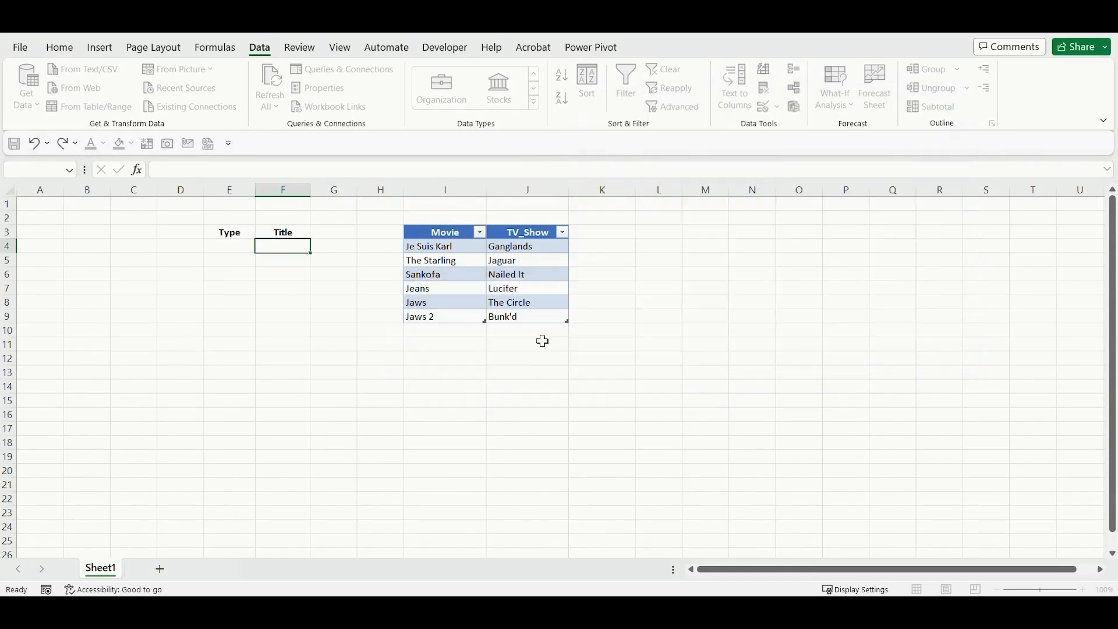
Choose Movie as the Type in E4 and Jaws as the Title in F4.
click(245, 243)
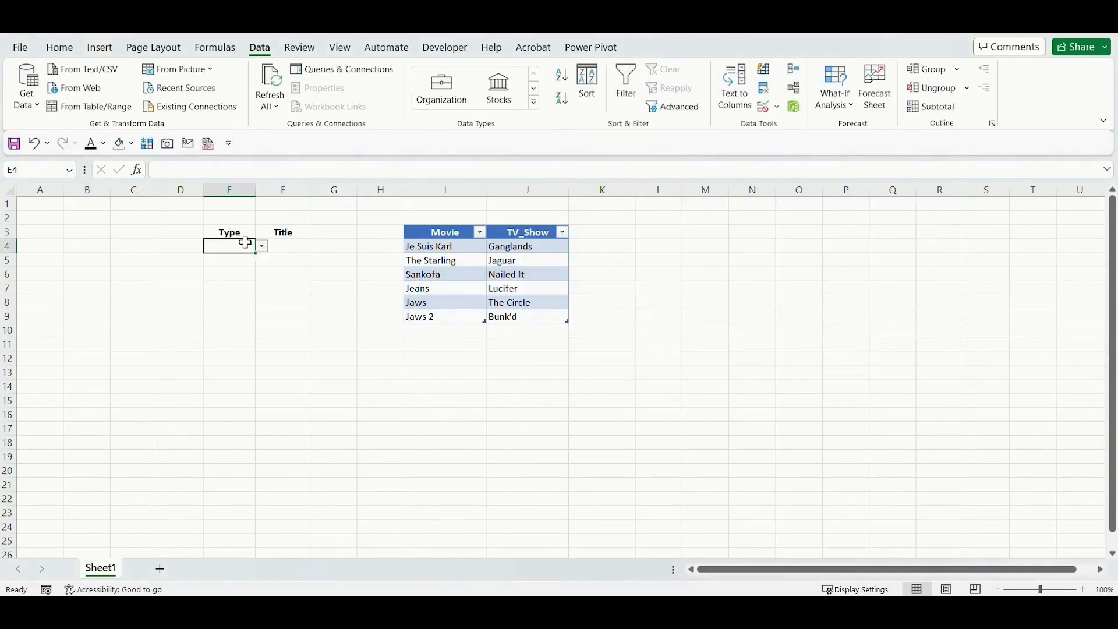
click(280, 245)
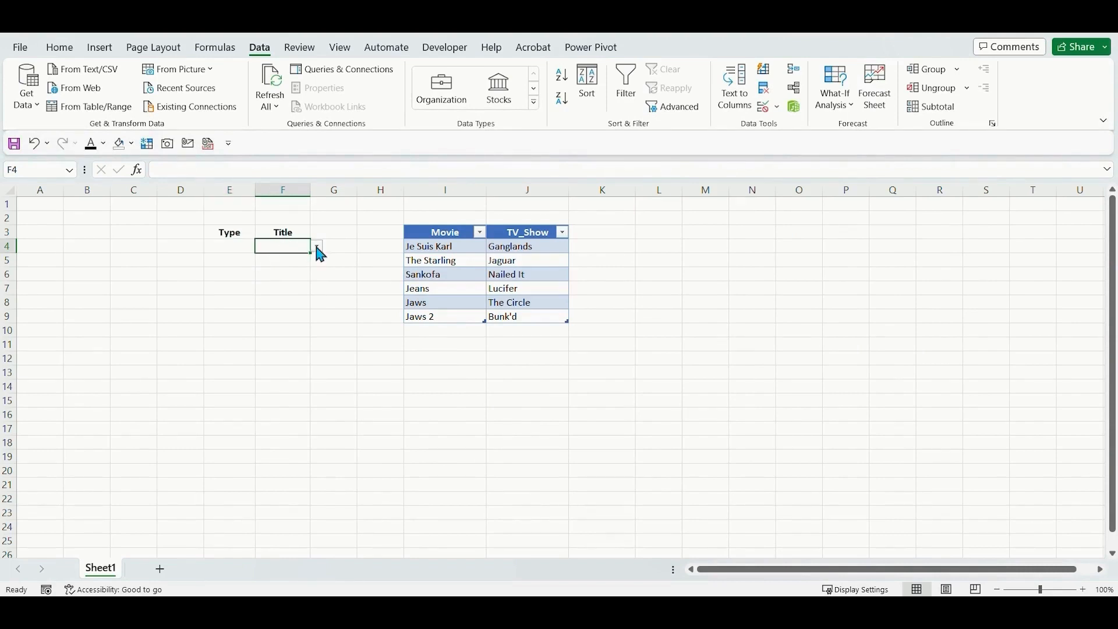
click(231, 244)
click(263, 246)
click(236, 260)
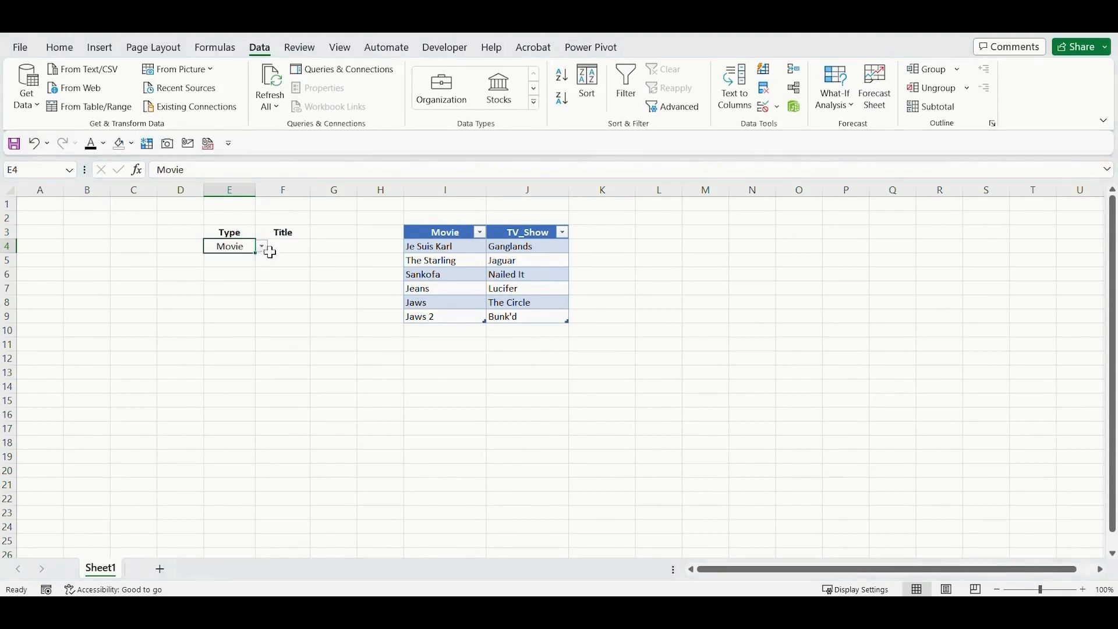
click(301, 250)
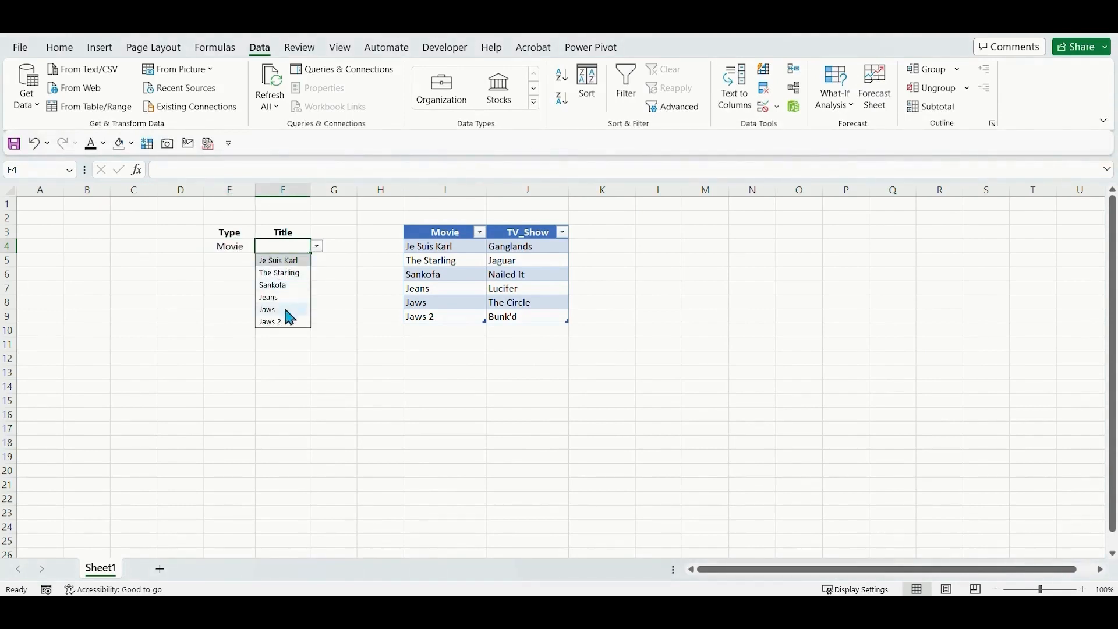
click(288, 309)
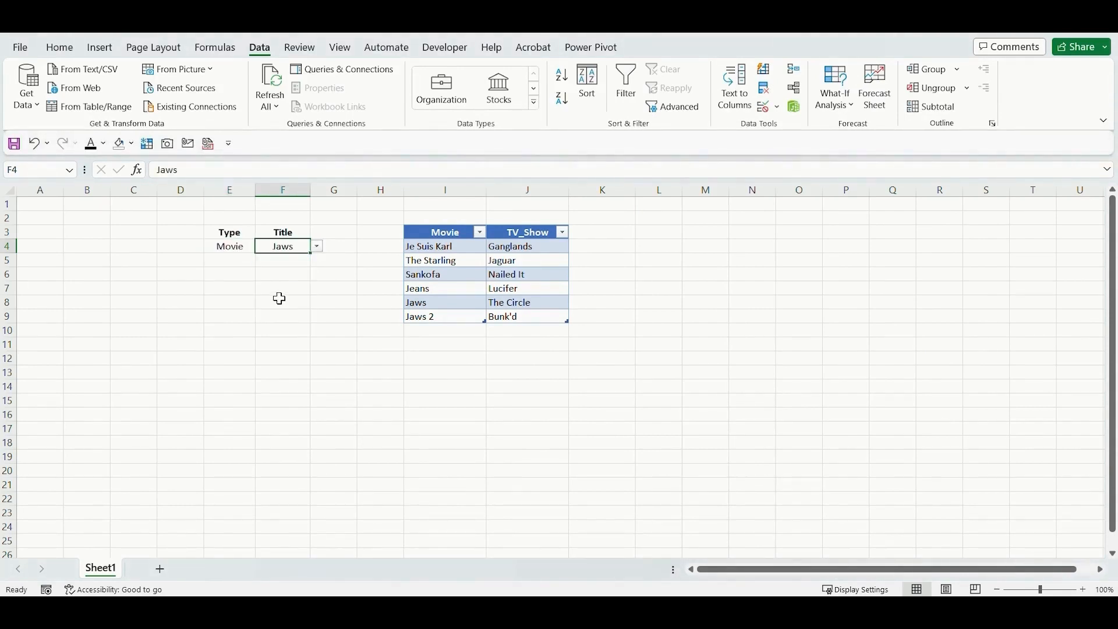
click(440, 302)
Choose TV_Show as the Type in E5.
click(247, 245)
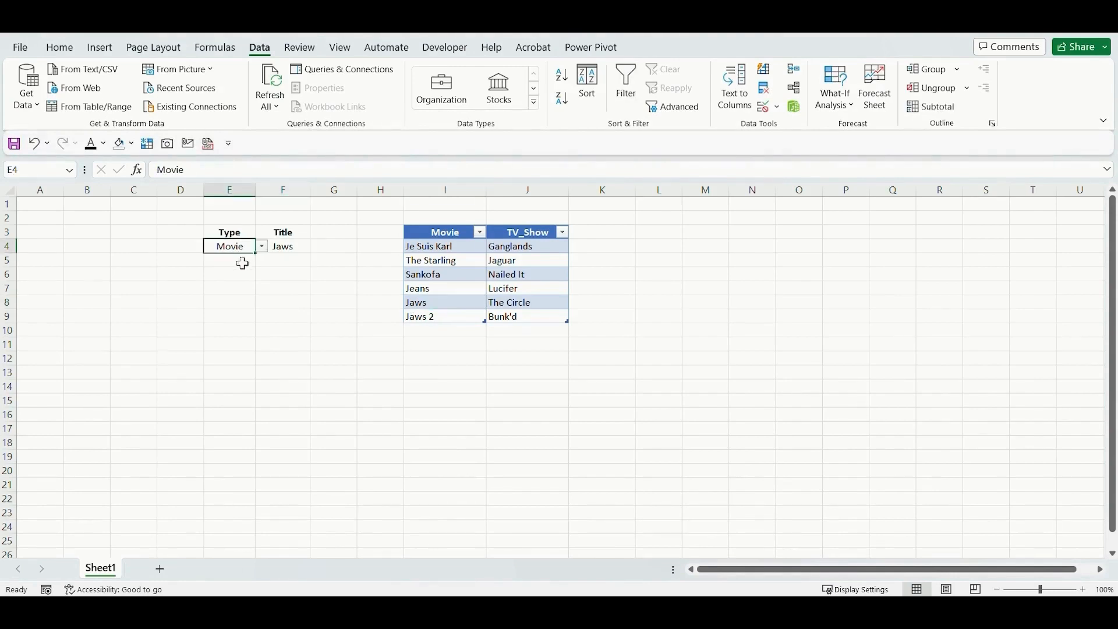
click(242, 263)
click(262, 260)
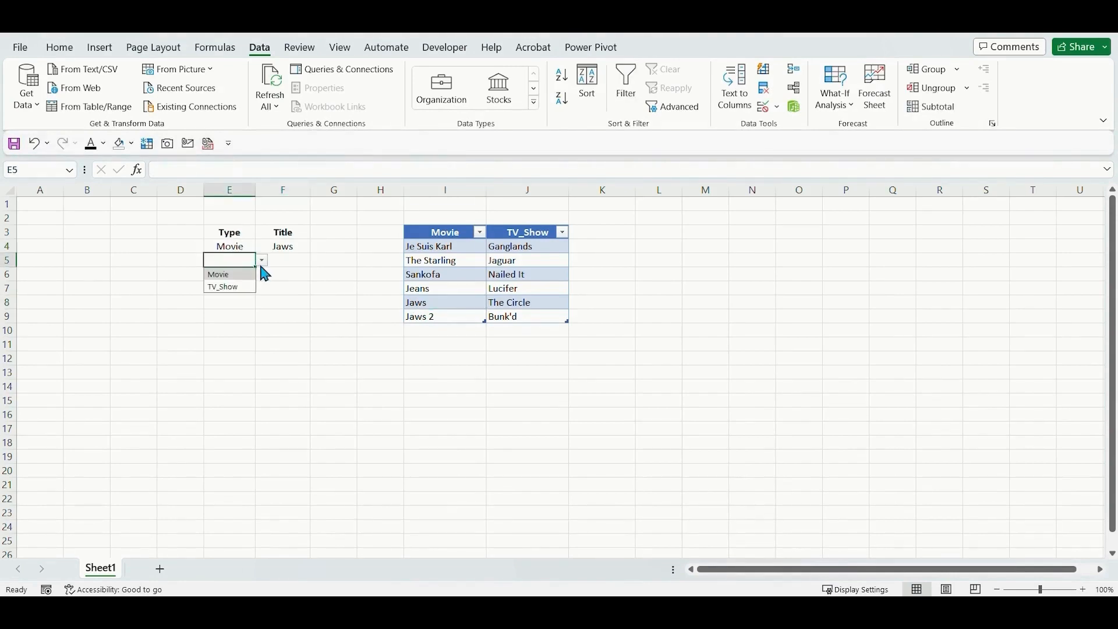
click(230, 287)
click(301, 260)
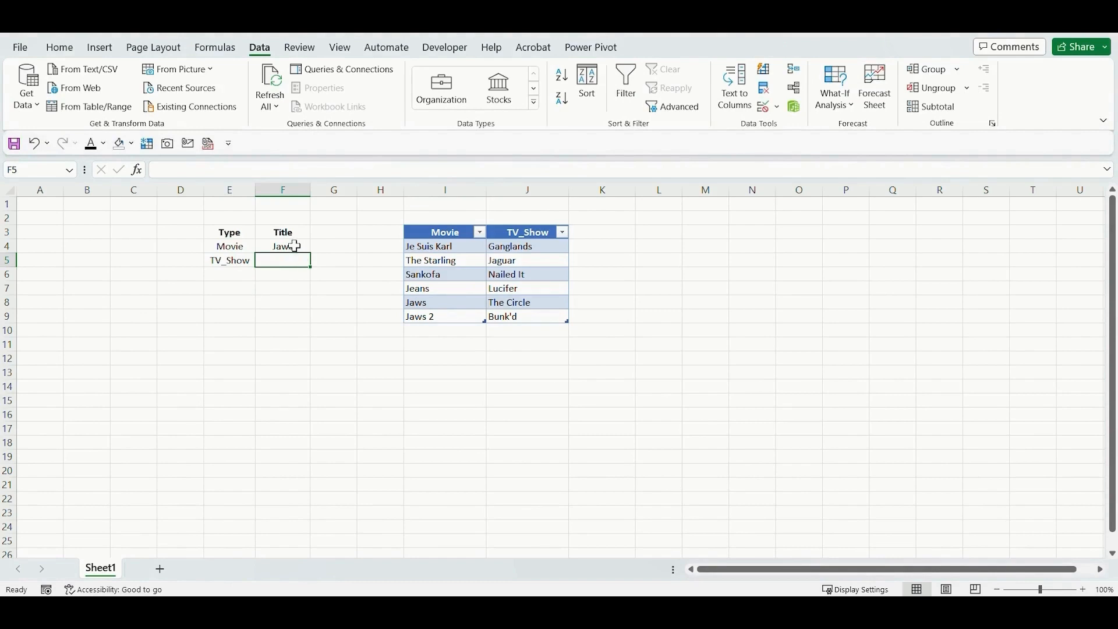
Copy the Title drop-down from F4 down to F10 and clear the pasted values in F5:F10.
click(295, 246)
key(ctrl+c)
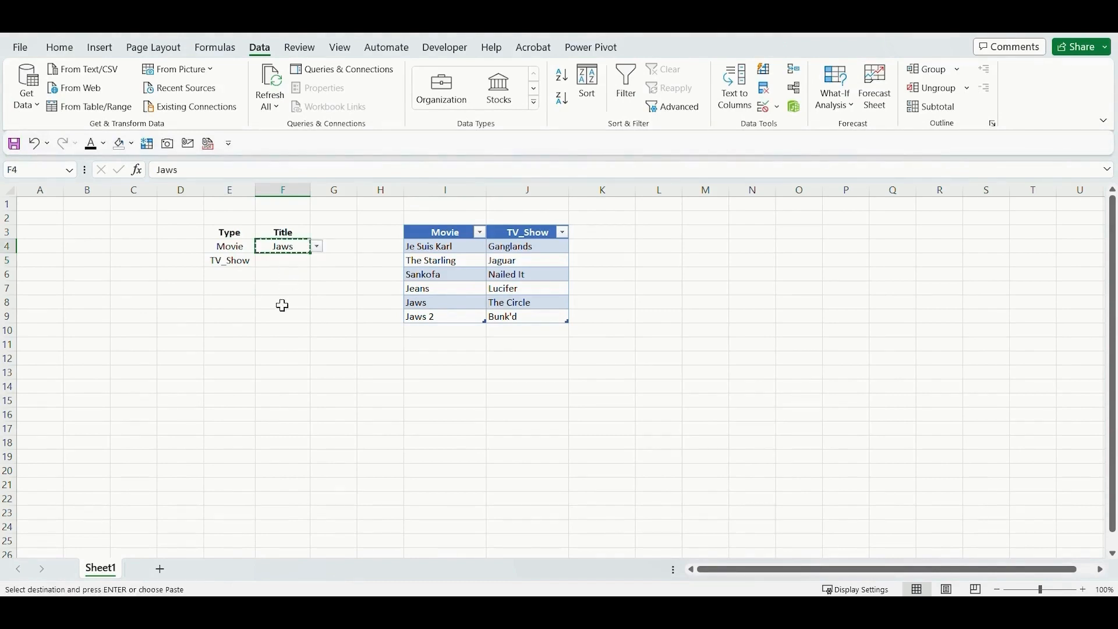
shift+click(289, 334)
key(ctrl+v)
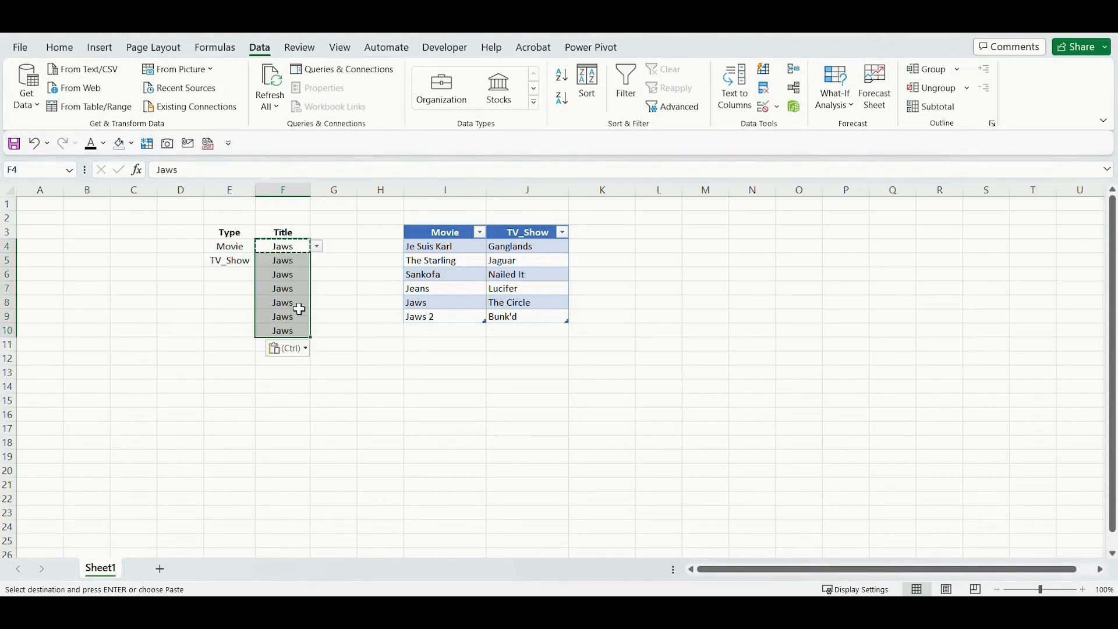
drag(298, 274, 297, 328)
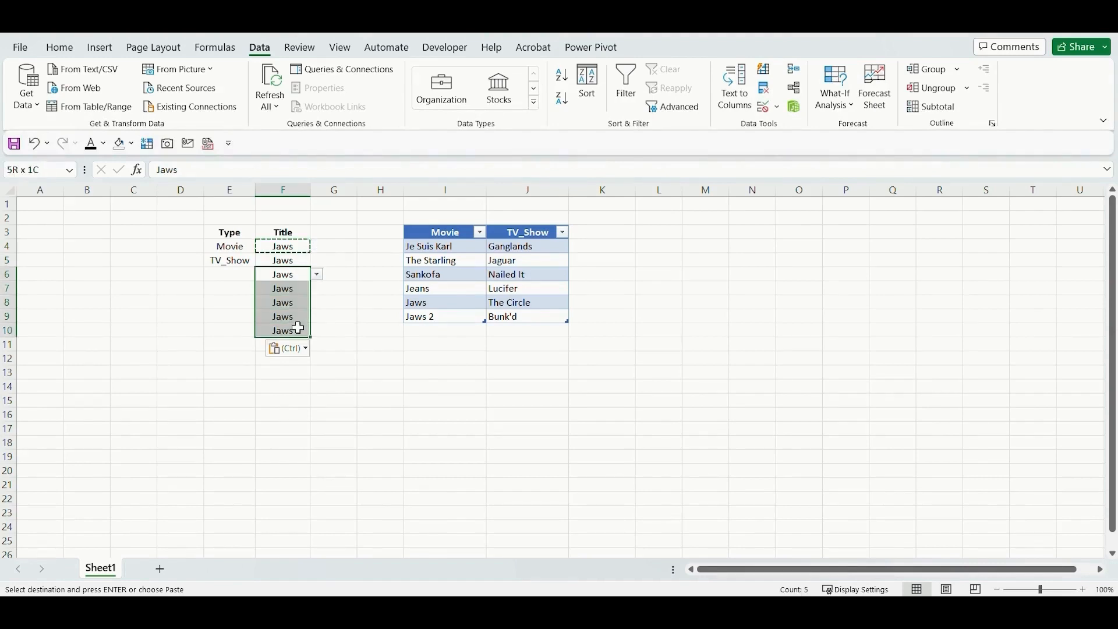
key(Delete)
click(291, 261)
key(Delete)
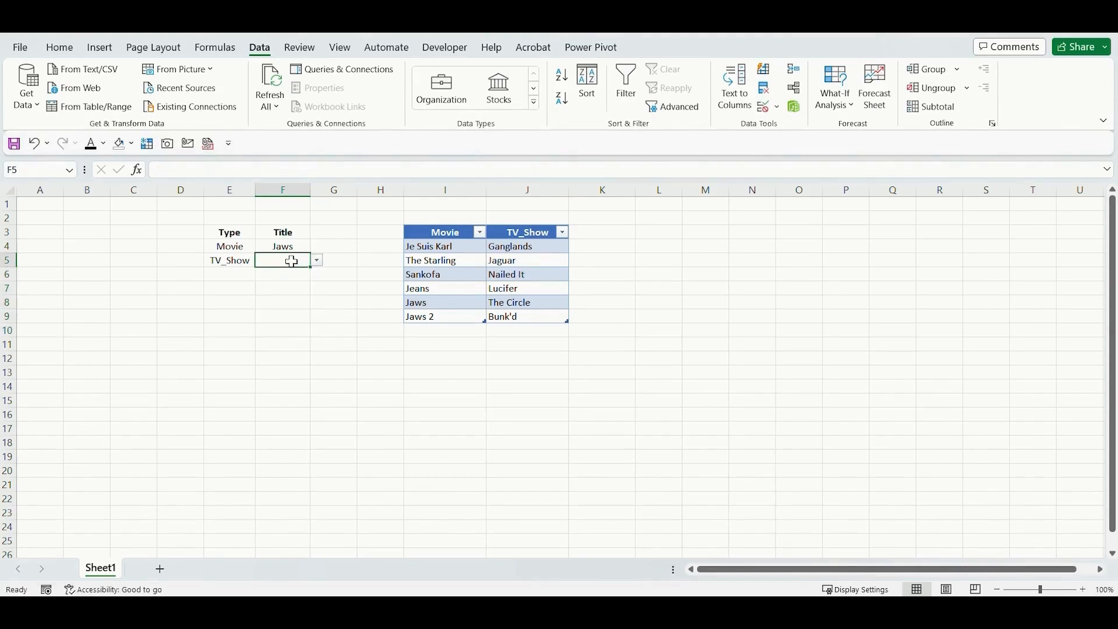
Choose Nailed It as the Title in F5, and fill row 6 with Type Movie and Title Sankofa.
click(317, 261)
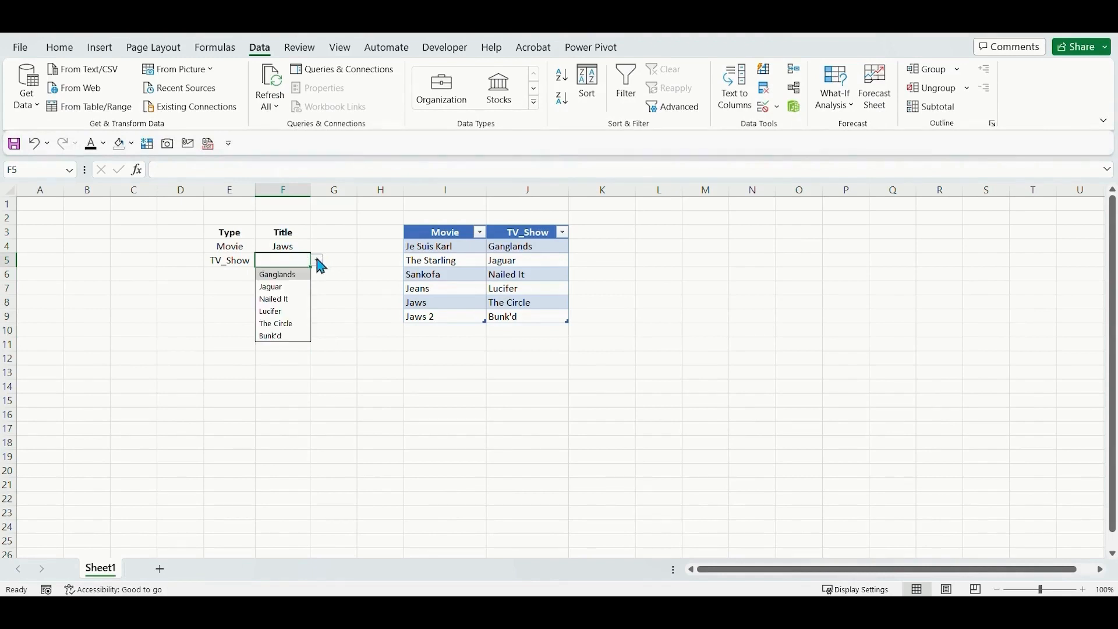
click(279, 299)
click(236, 275)
click(263, 275)
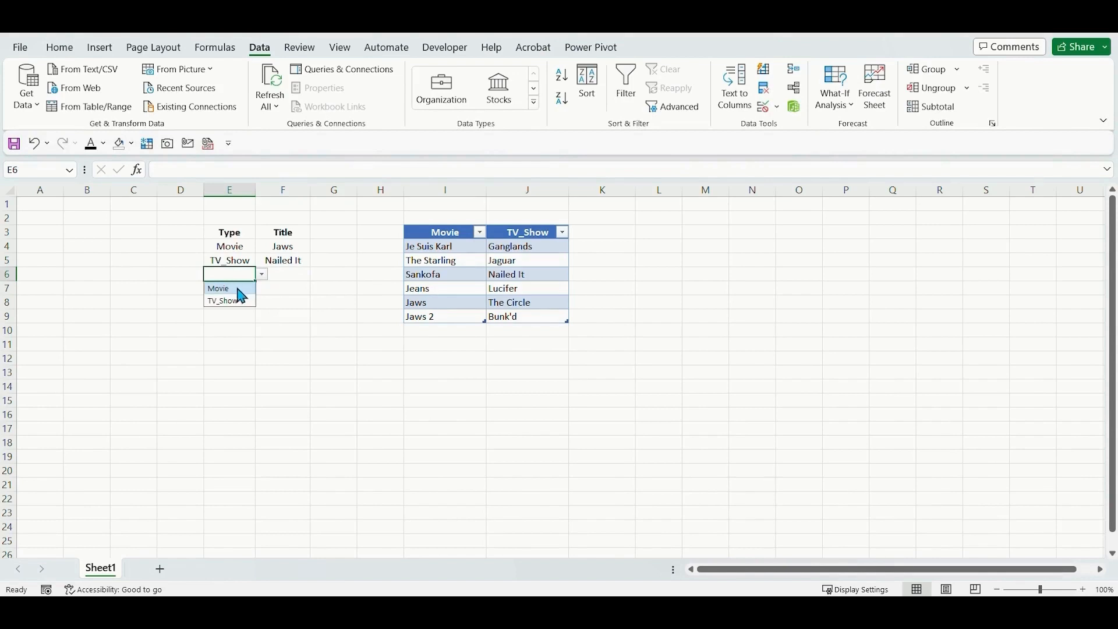
click(237, 288)
click(285, 274)
click(317, 274)
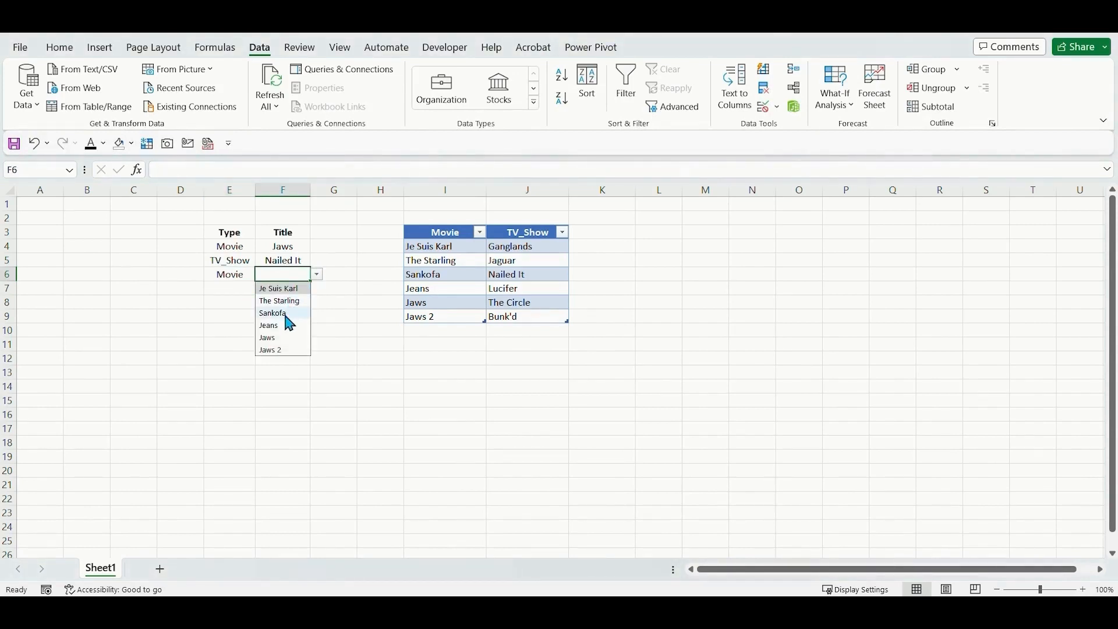
click(287, 315)
click(431, 343)
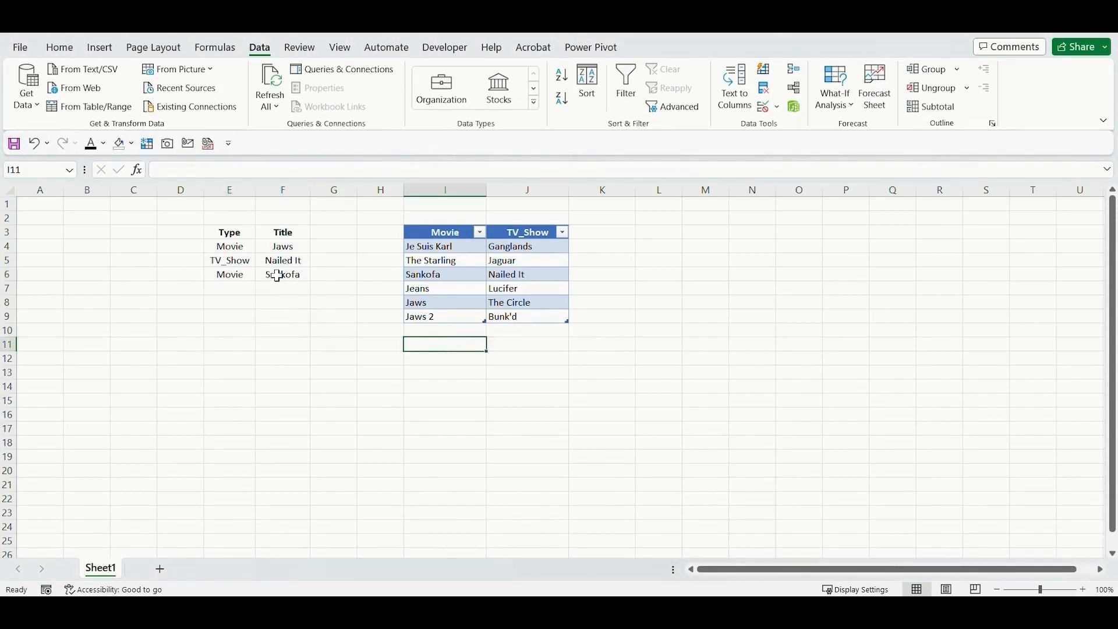
click(227, 272)
click(226, 247)
click(279, 257)
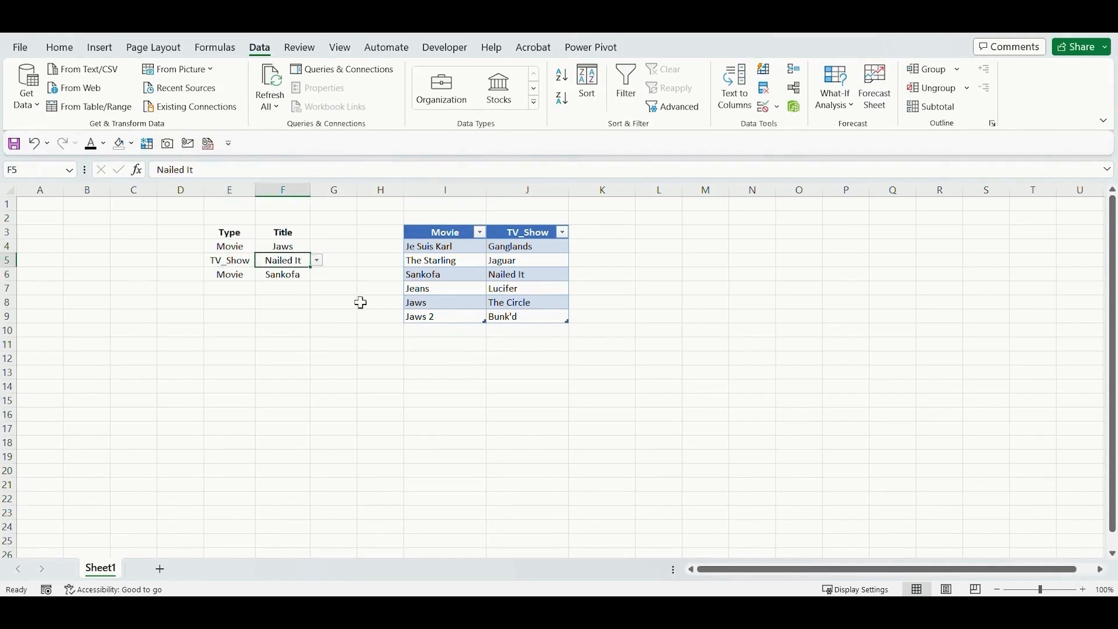
Add Jaws 3 in I10 as a new entry directly below the Movie table.
click(444, 330)
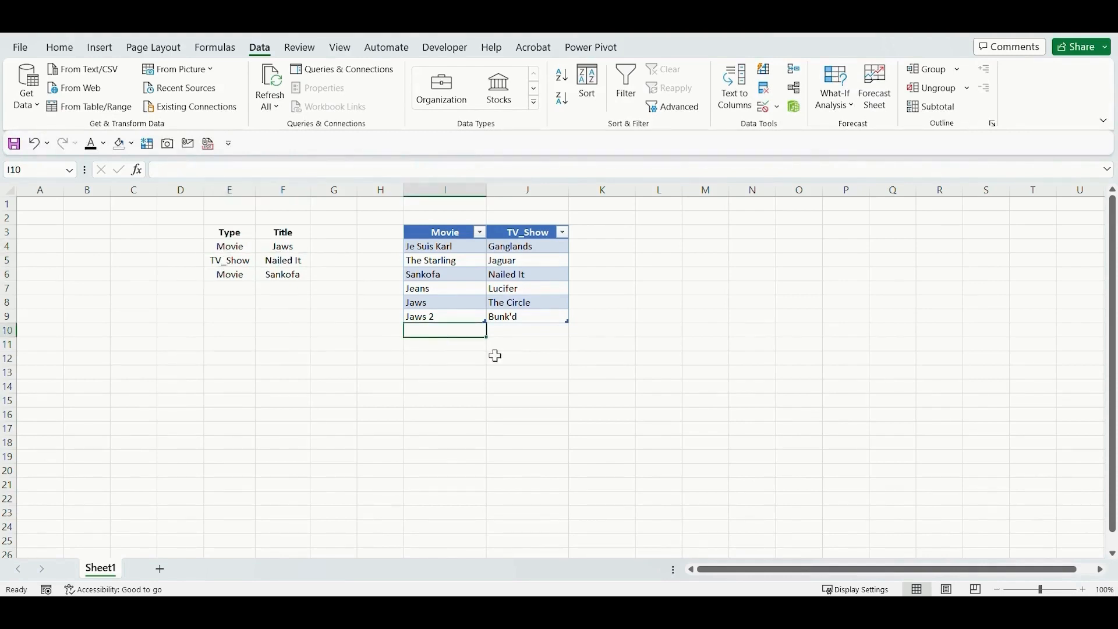
text(Jaws 3)
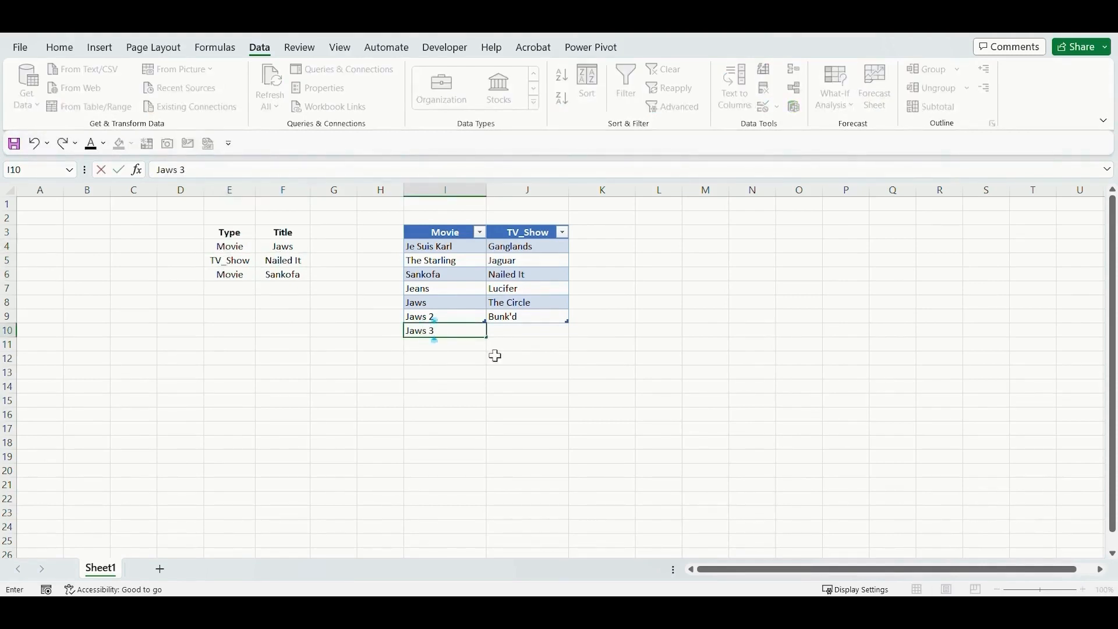
key(Return)
key(Up)
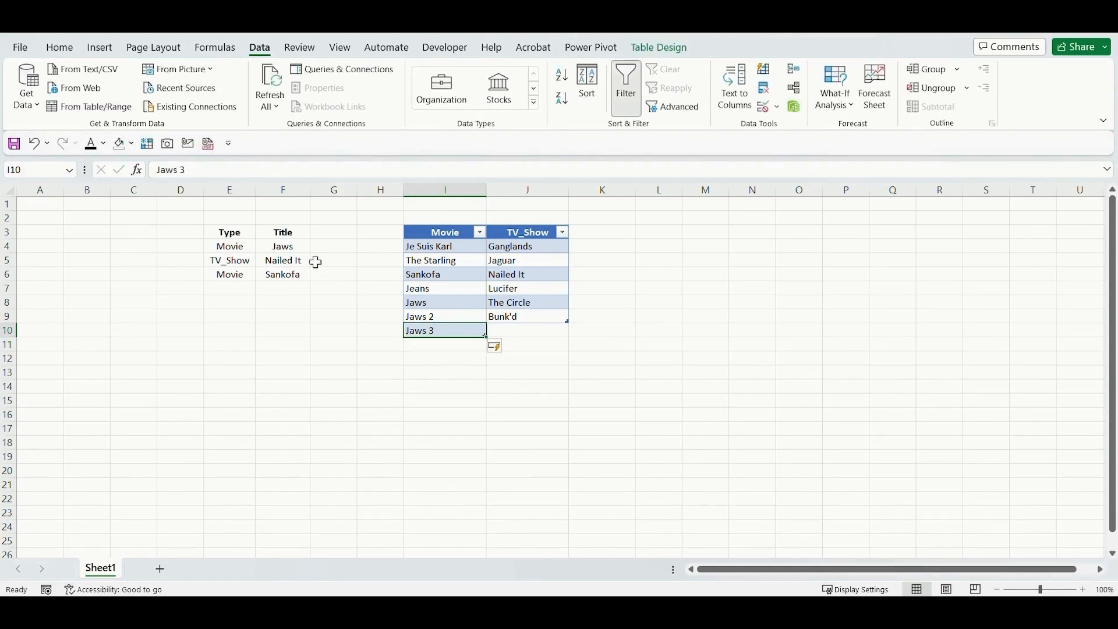
Check the Title list in F4 for the newly added movie, leaving the selected title as it is.
click(288, 251)
click(317, 246)
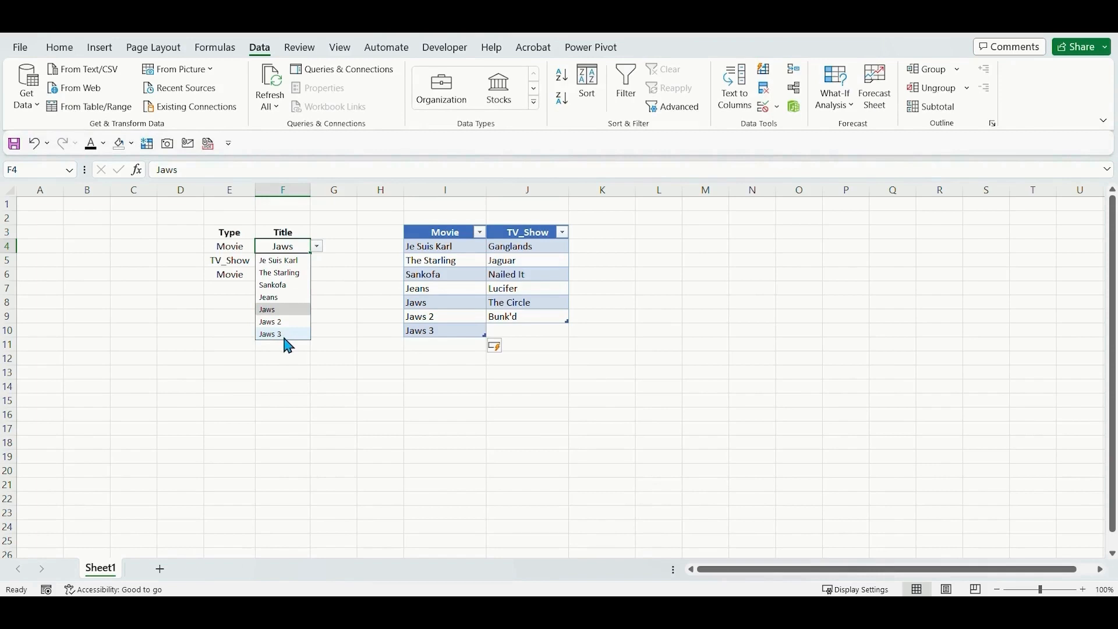
click(346, 288)
click(345, 287)
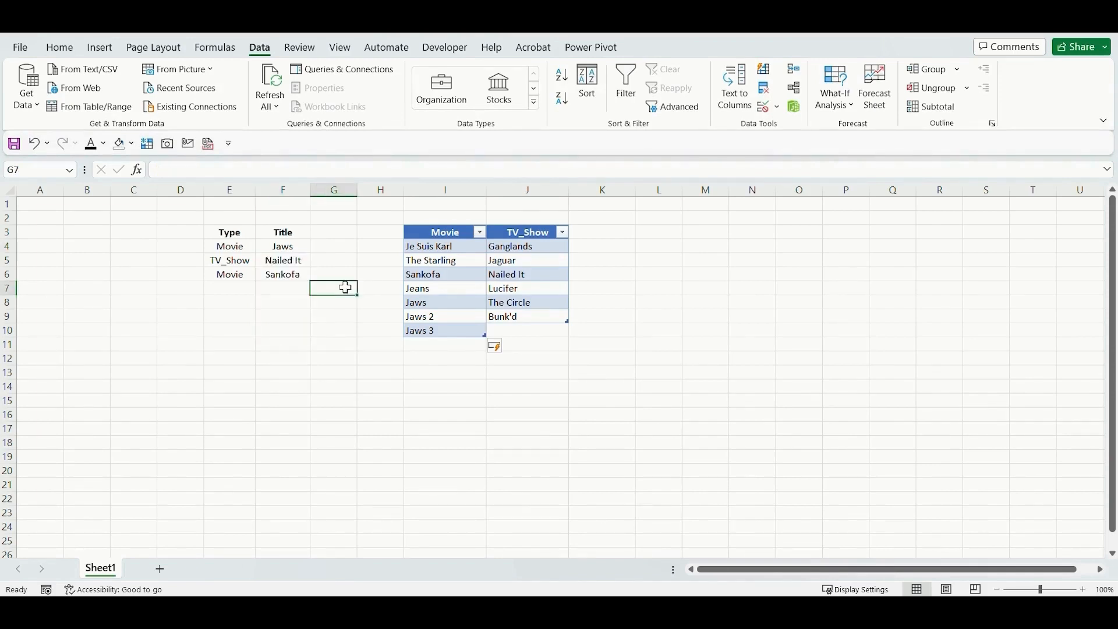